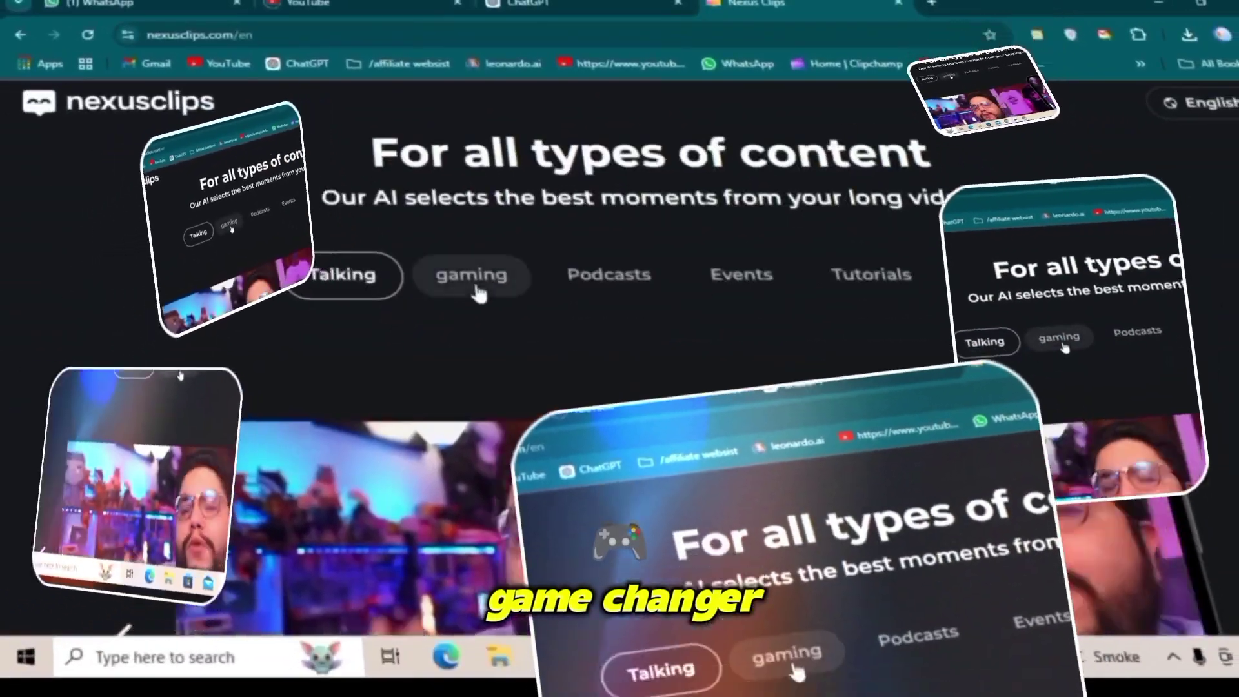
Step: Publish 'The Fight for Civilization: Musk vs. Zuck' as a public short in the Educación category
{"action": "left_click", "coordinate": [477, 289]}
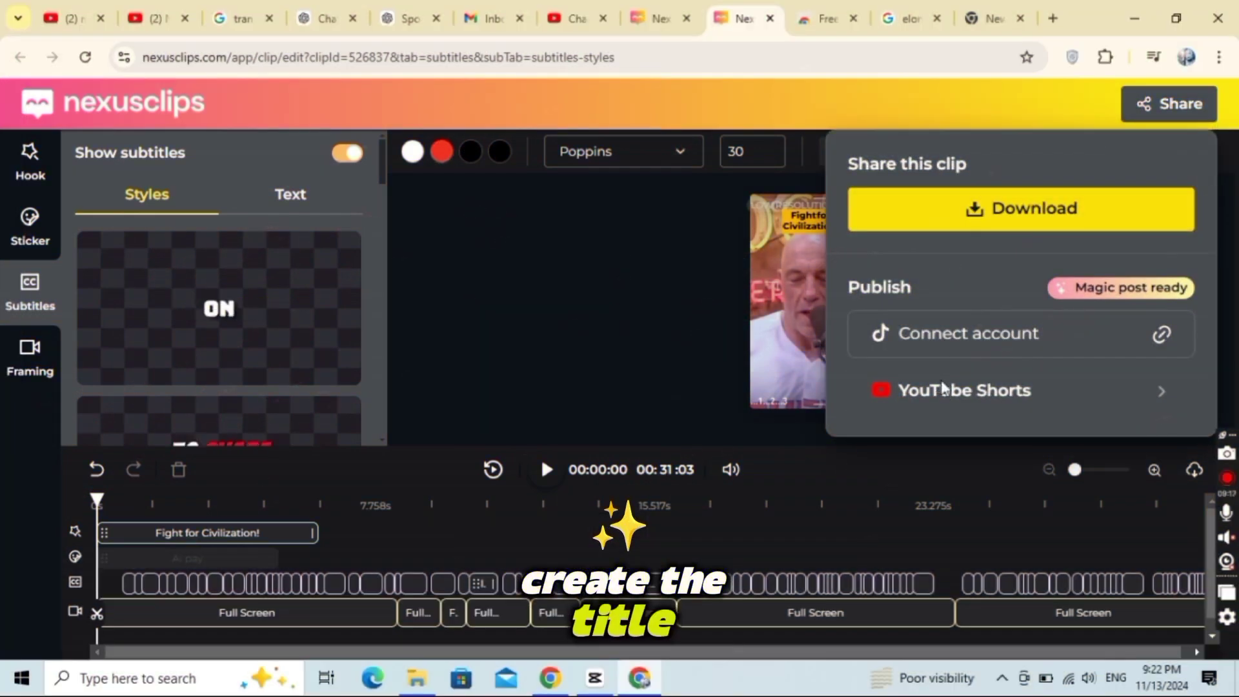
{"action": "left_click", "coordinate": [968, 389]}
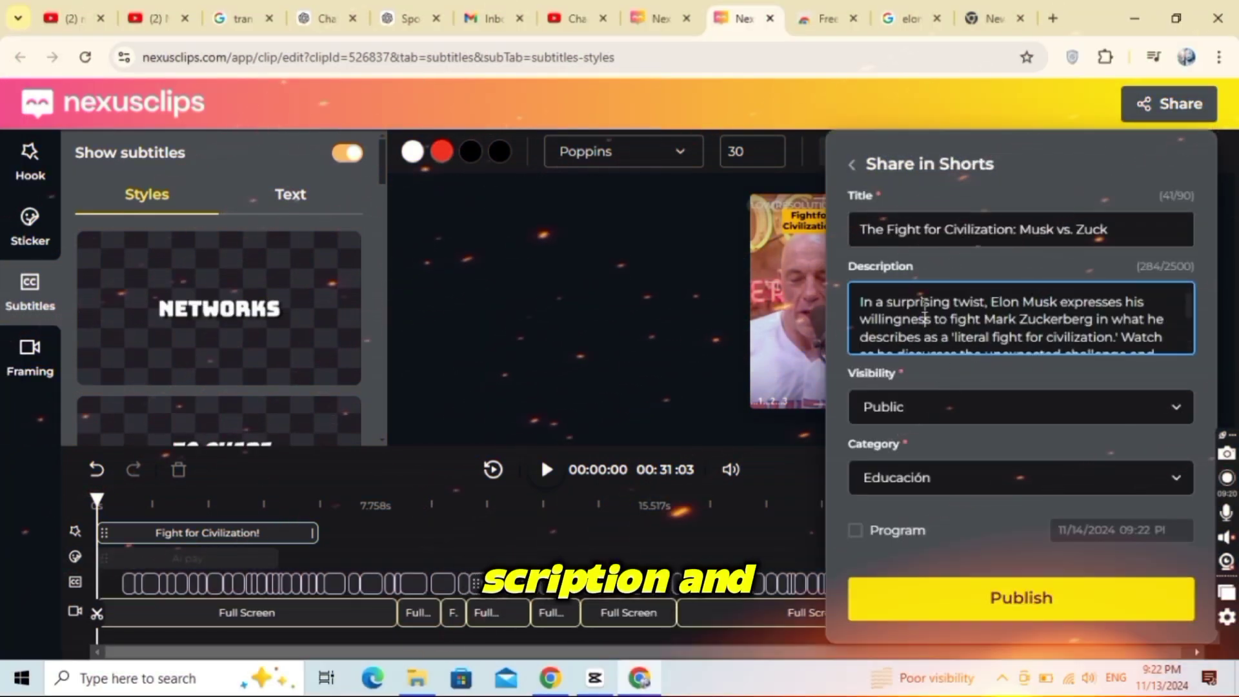
{"action": "left_click", "coordinate": [940, 413]}
{"action": "left_click", "coordinate": [927, 463]}
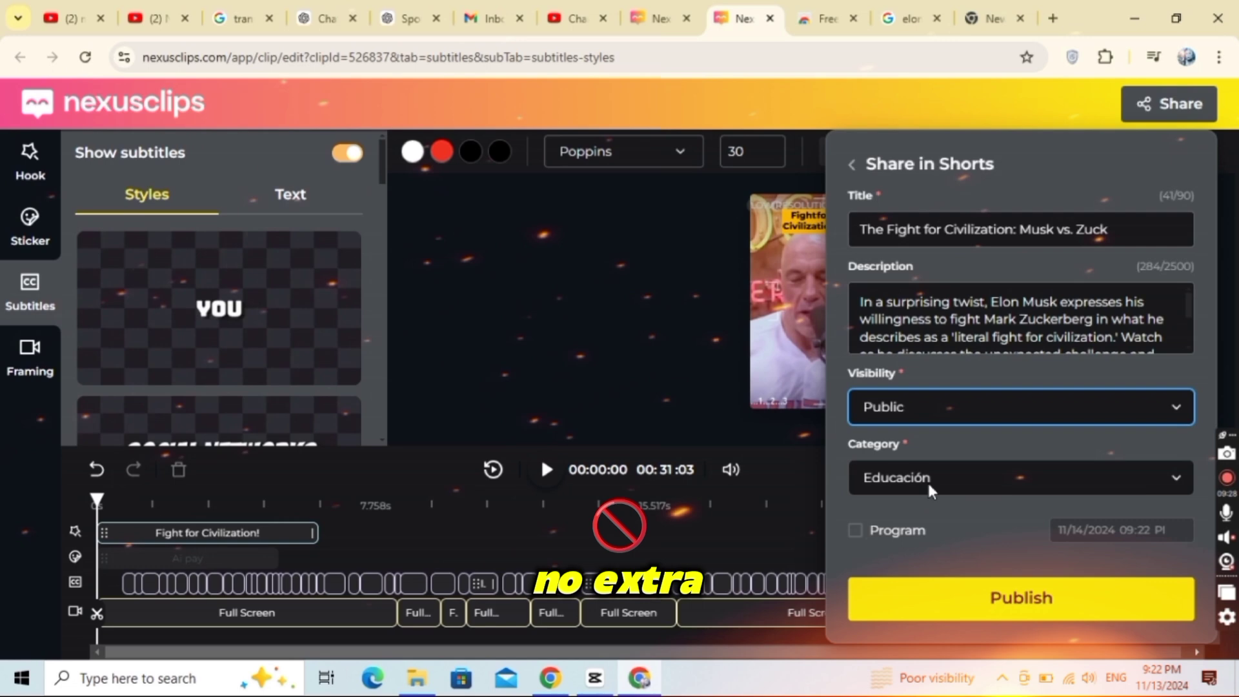
{"action": "left_click", "coordinate": [931, 491]}
{"action": "left_click", "coordinate": [903, 258]}
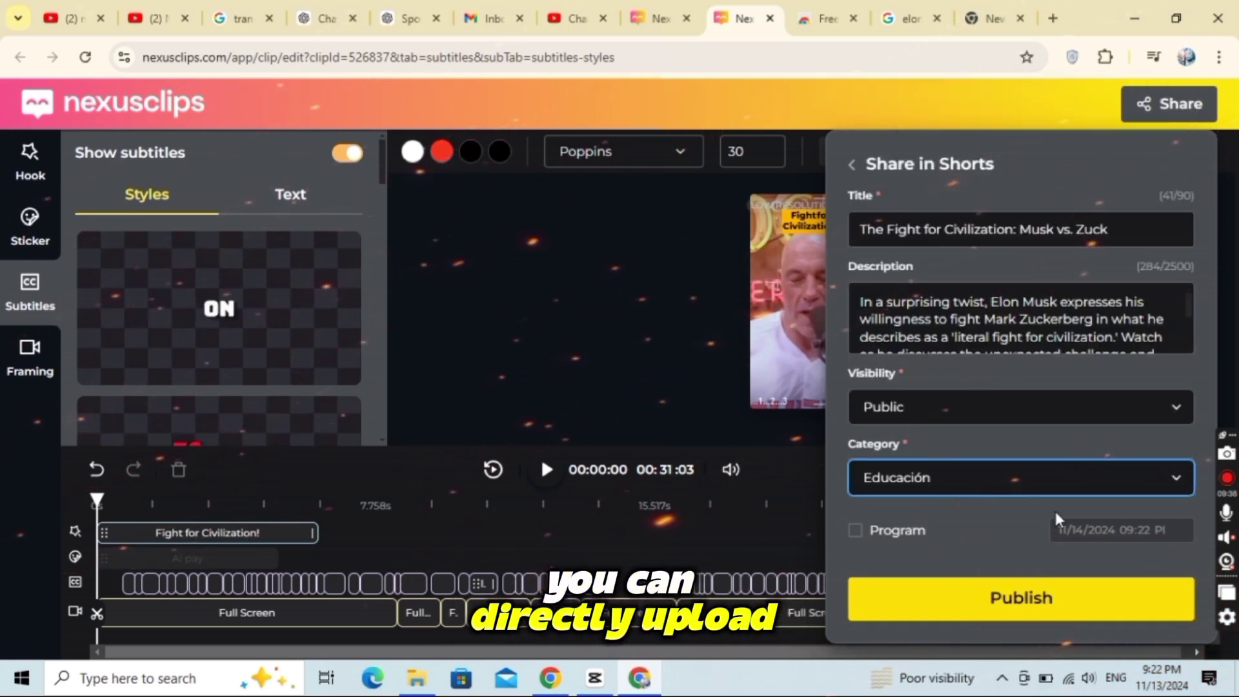
{"action": "left_click", "coordinate": [1029, 595]}
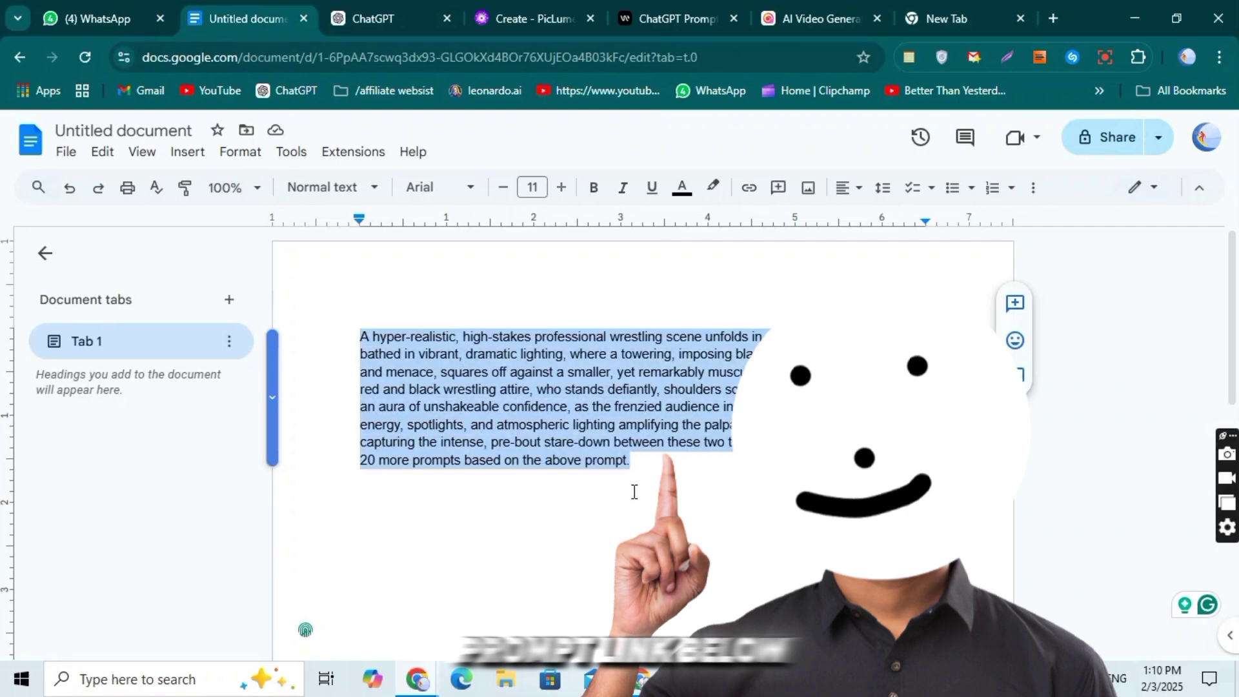
Step: Copy the selected wrestling-scene prompt text from the Google Doc
{"action": "right_click", "coordinate": [593, 434]}
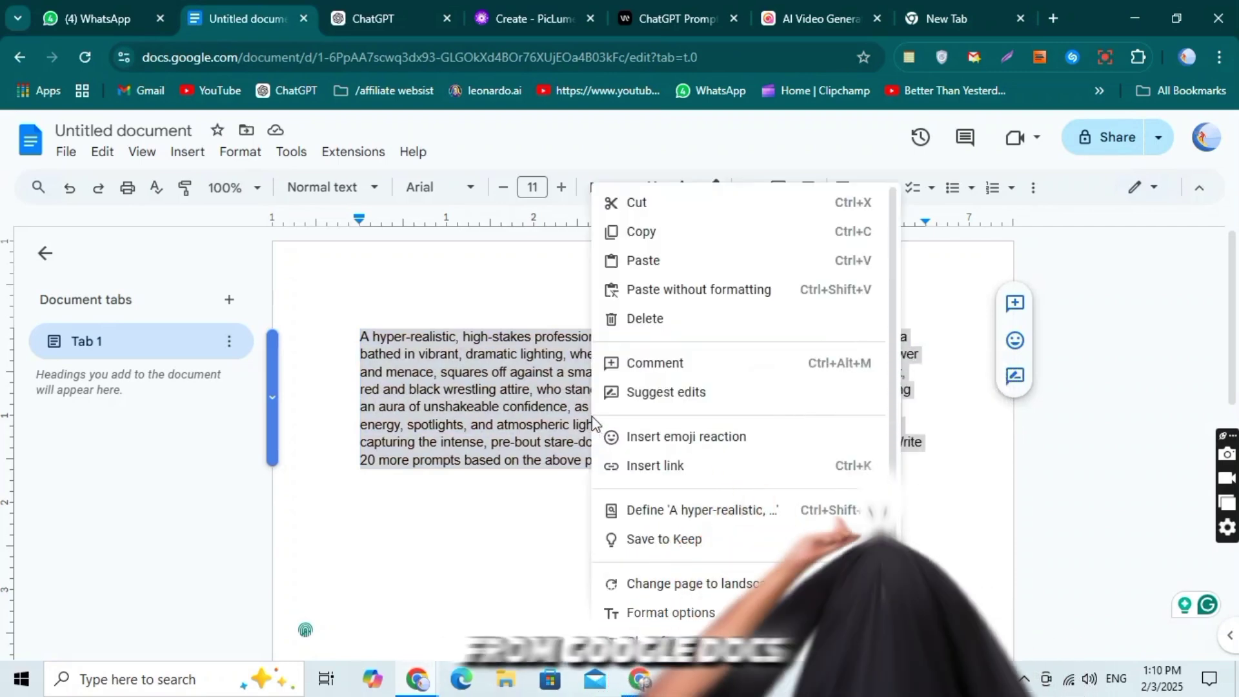
{"action": "left_click", "coordinate": [625, 228]}
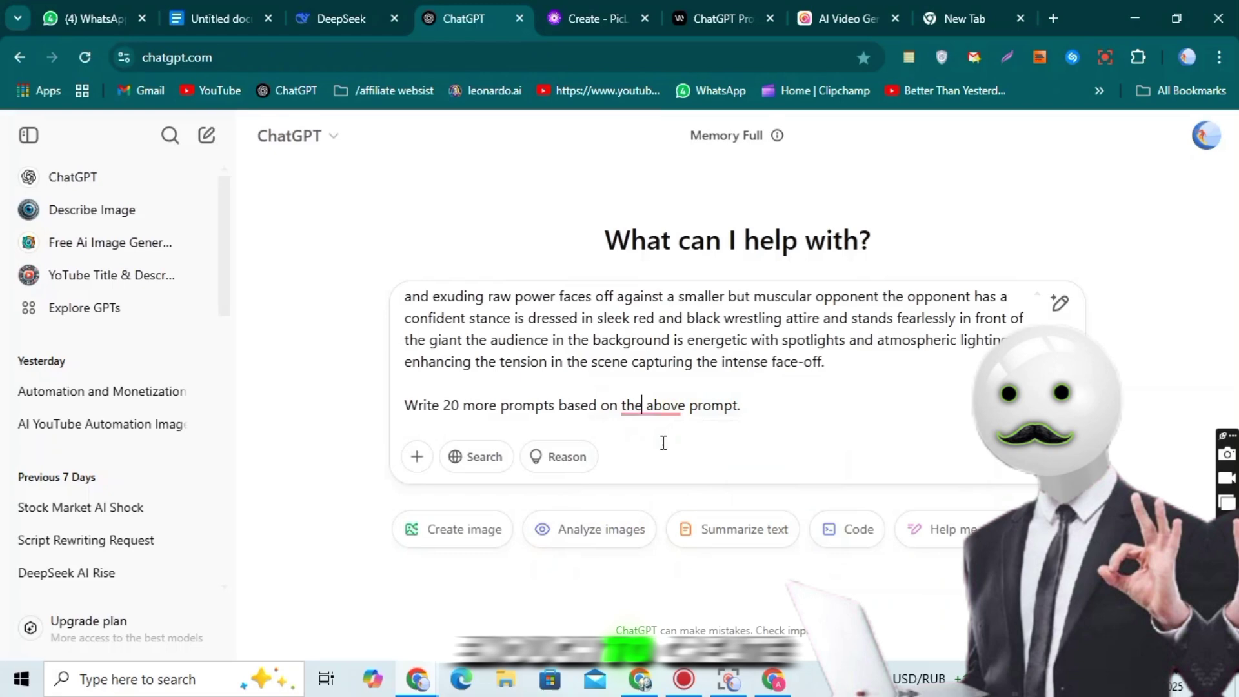
Step: Send ChatGPT the request for 20 more wrestling prompts and scroll through the reply
{"action": "left_click", "coordinate": [1057, 457]}
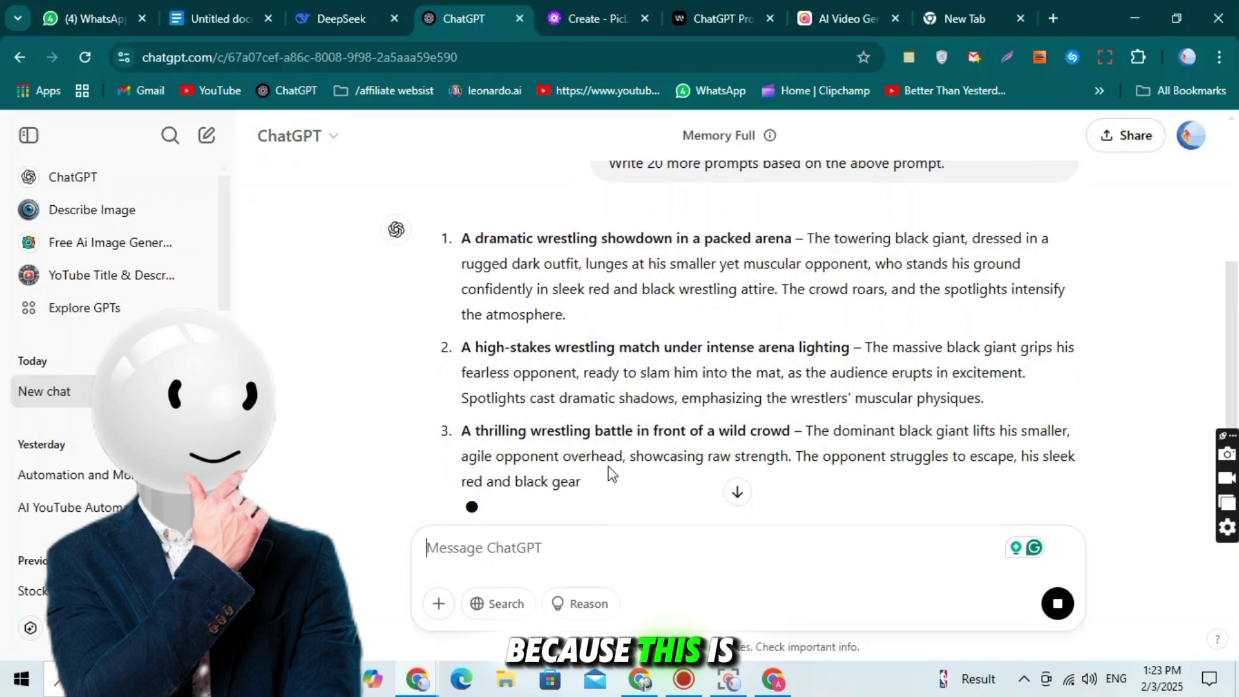
{"action": "left_click", "coordinate": [737, 492]}
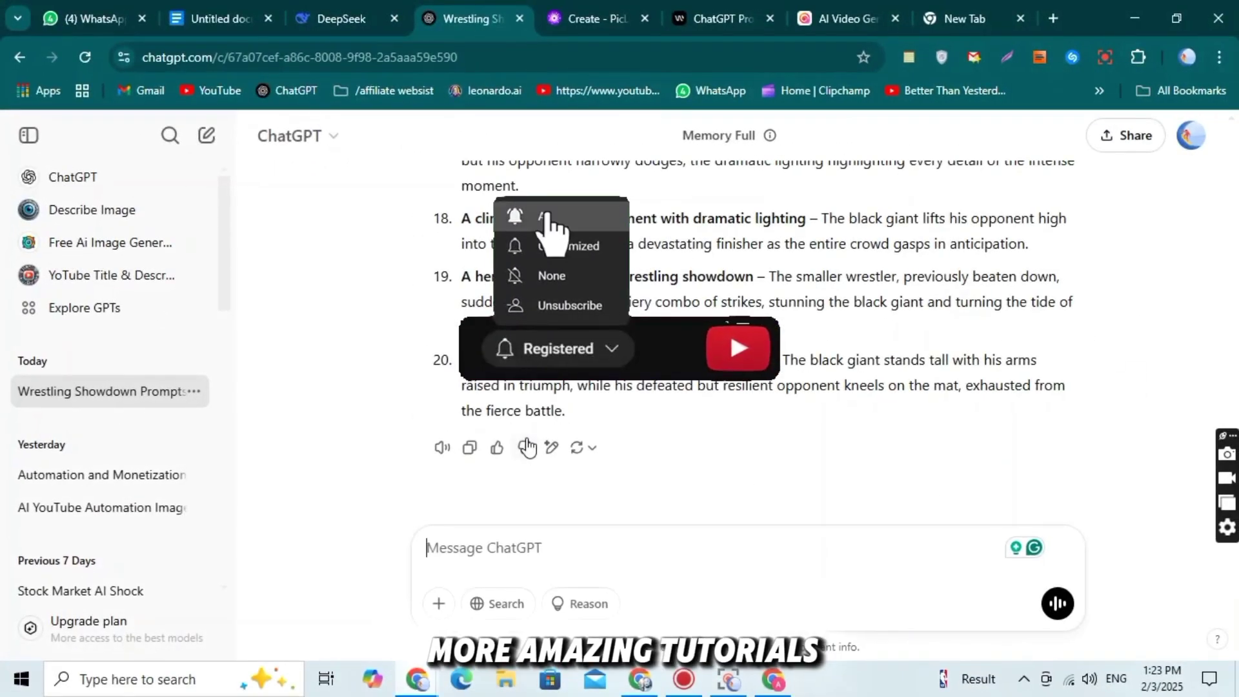
{"action": "scroll", "coordinate": [768, 343], "scroll_direction": "up", "scroll_amount": 20}
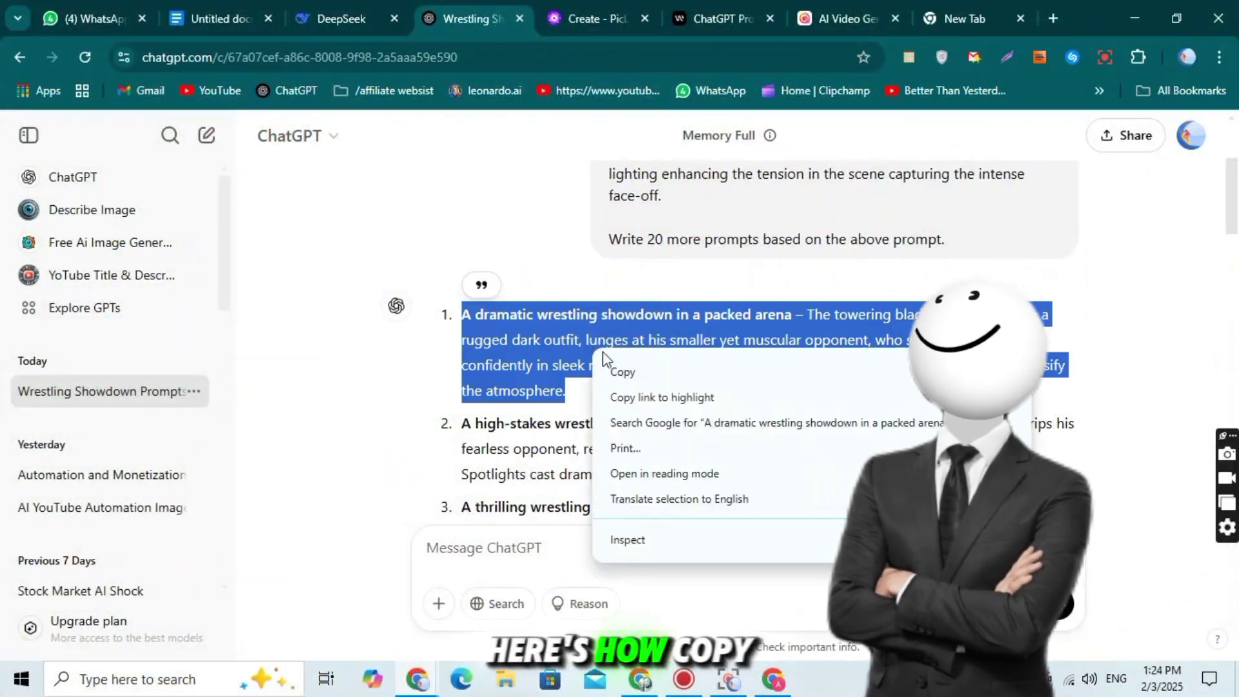
Step: Copy the first prompt, the dramatic showdown in a packed arena
{"action": "left_click", "coordinate": [648, 373]}
{"action": "left_click", "coordinate": [705, 476]}
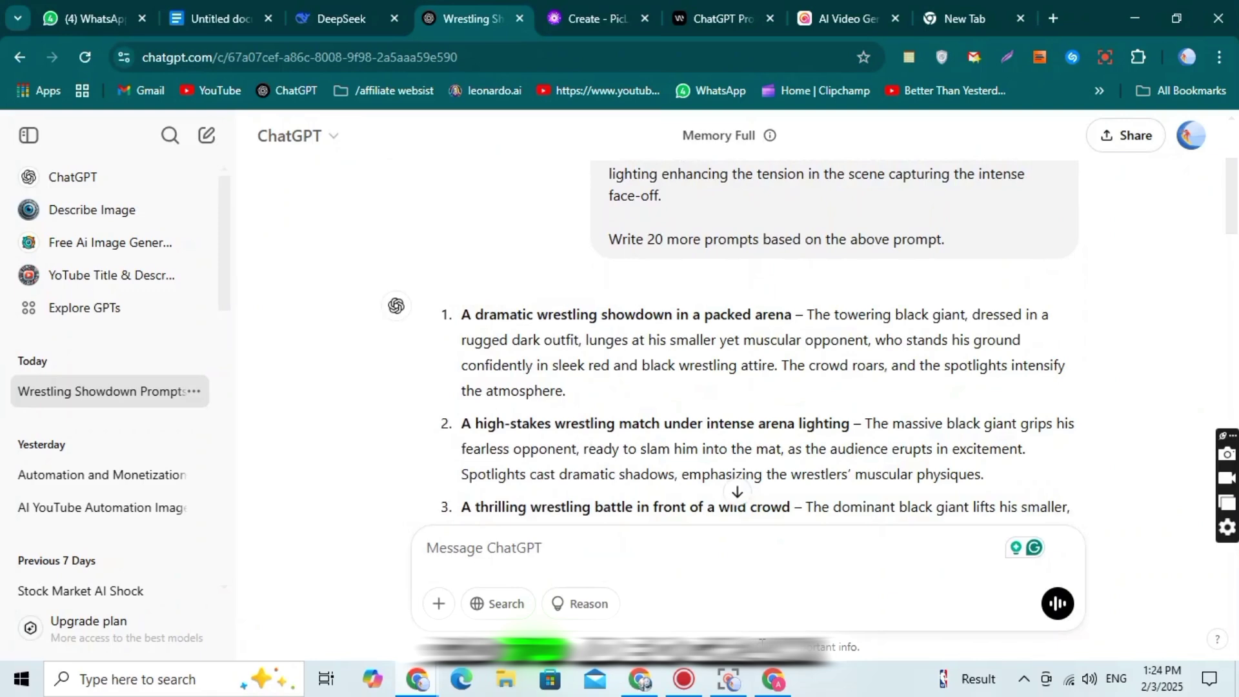
{"action": "left_click", "coordinate": [772, 679]}
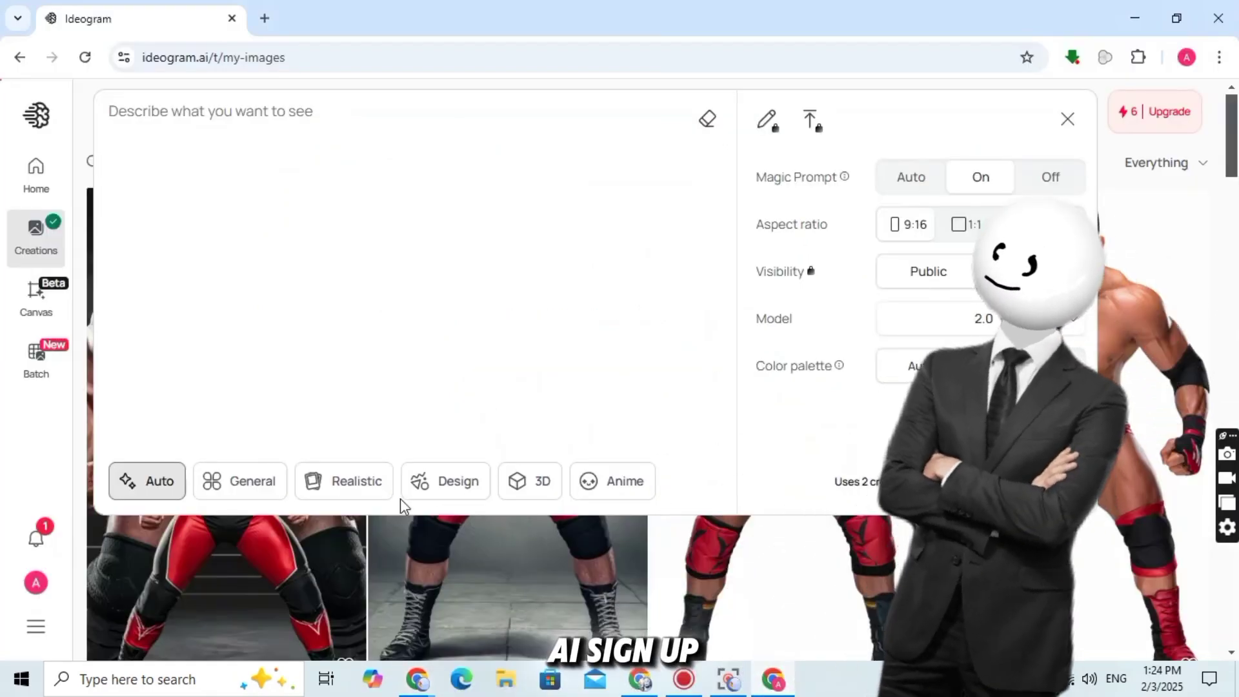
Step: Paste the arena showdown prompt into Ideogram and generate four 9:16 images
{"action": "right_click", "coordinate": [129, 129]}
{"action": "left_click", "coordinate": [159, 324]}
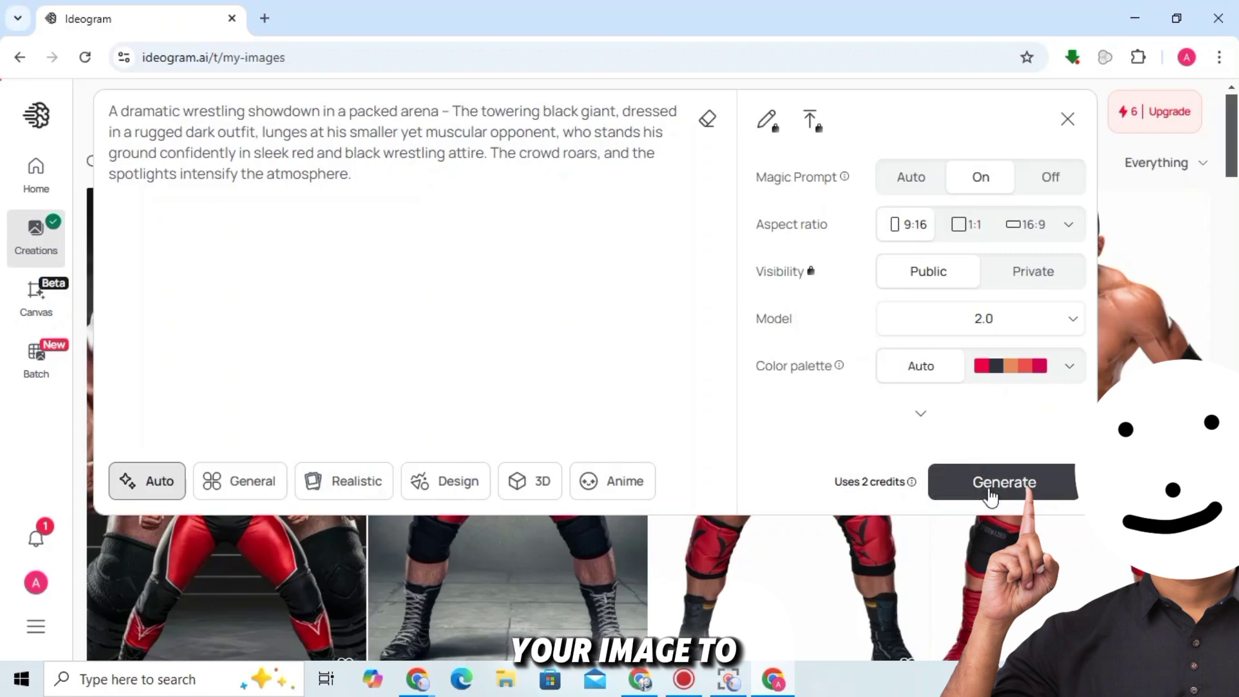
{"action": "left_click", "coordinate": [991, 497]}
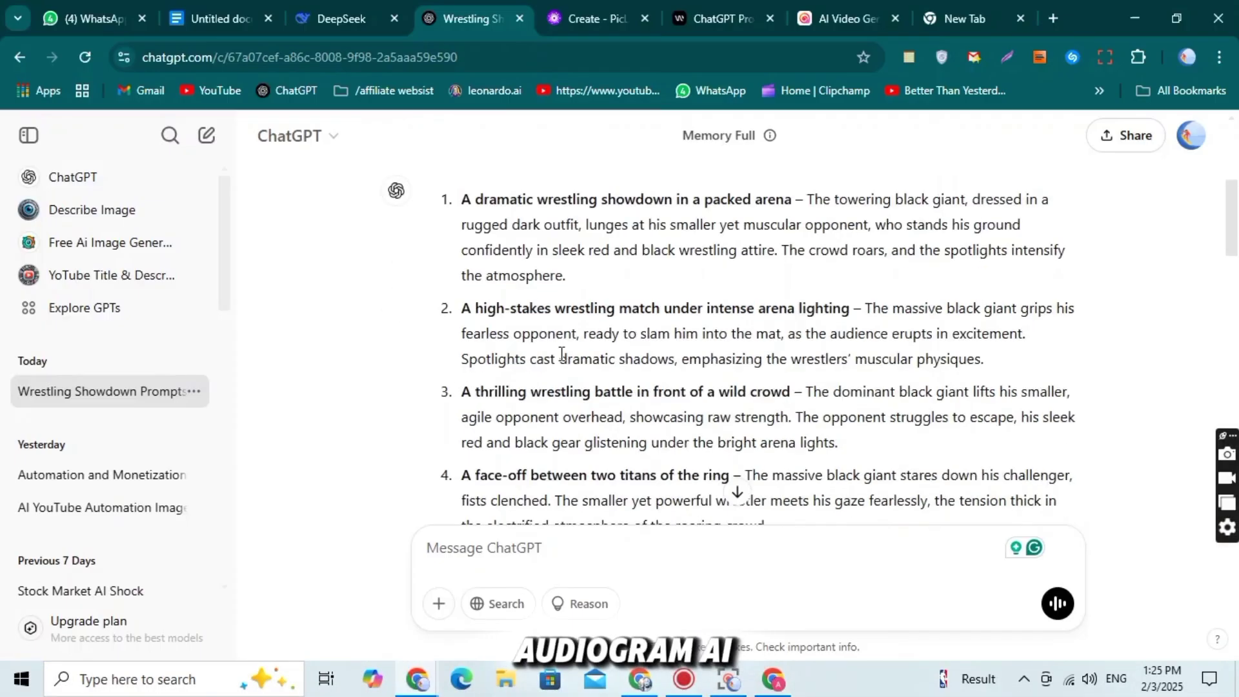
Step: Copy ChatGPT's second prompt, the high-stakes match under arena lighting, into Ideogram's prompt box
{"action": "triple_click", "coordinate": [568, 354]}
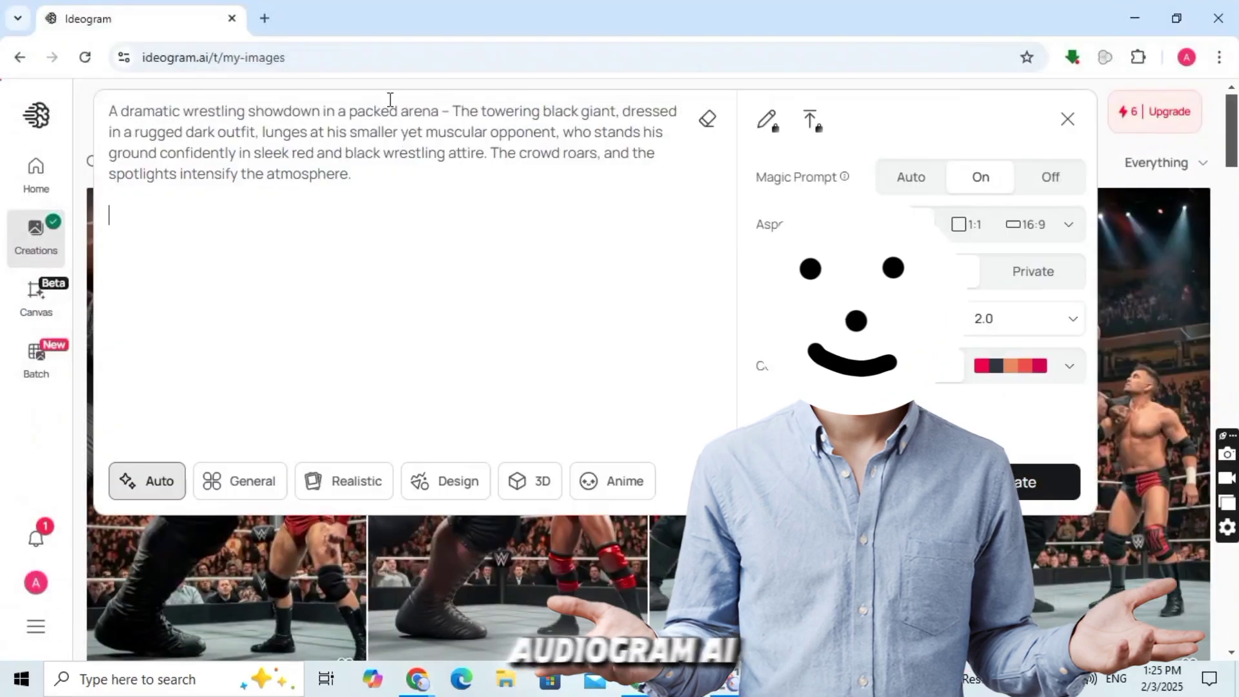
{"action": "key", "text": "ctrl+a"}
{"action": "right_click", "coordinate": [405, 151]}
{"action": "left_click", "coordinate": [434, 280]}
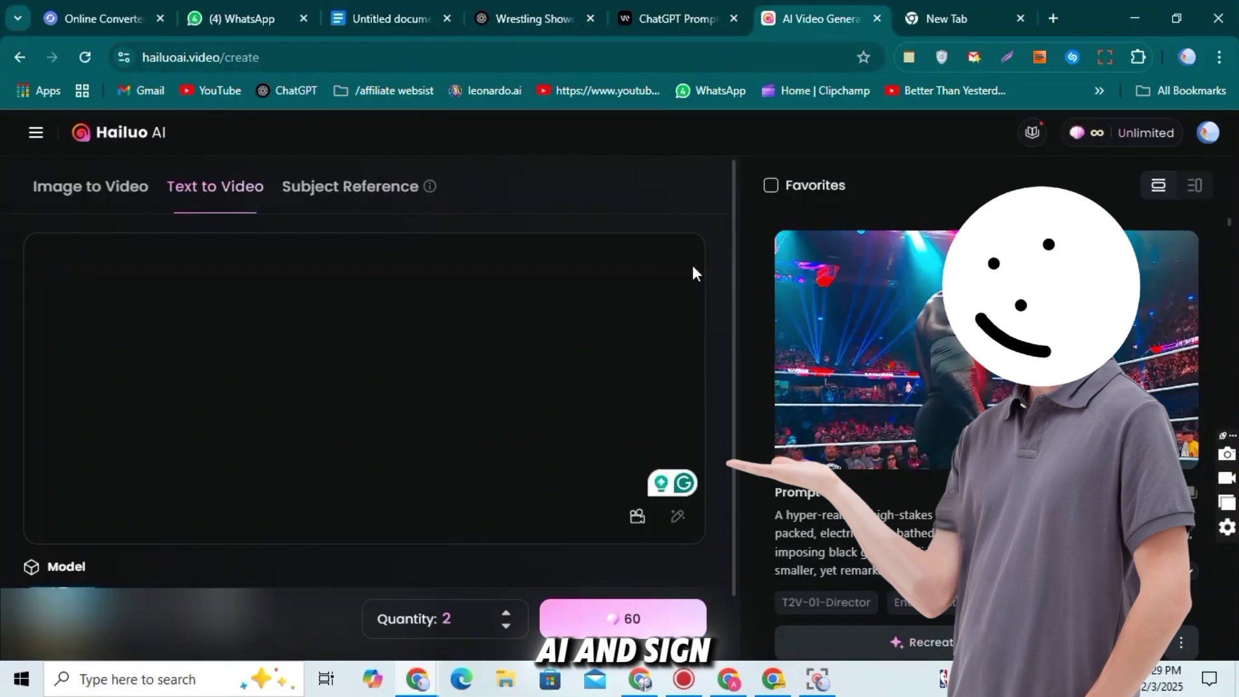
Step: Upload the downloaded dramatic wrestling showdown image for Hailuo AI's image-to-video generation
{"action": "scroll", "coordinate": [679, 350], "scroll_direction": "down", "scroll_amount": 2}
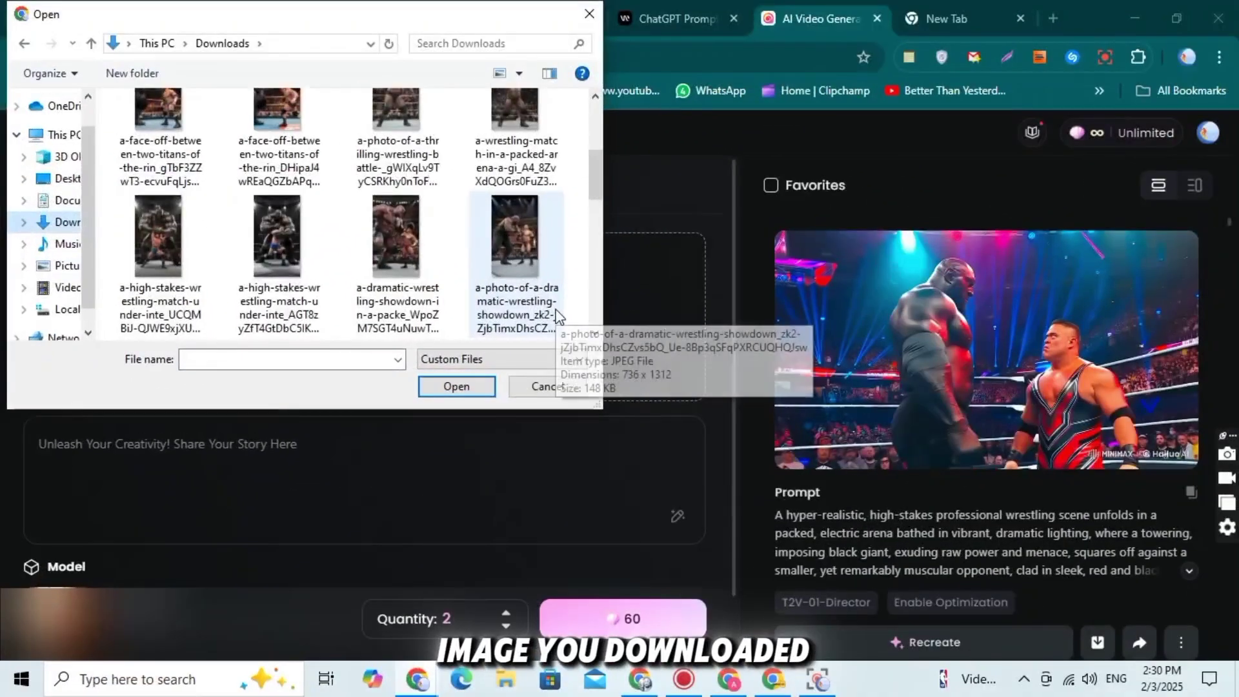
{"action": "left_click", "coordinate": [540, 271]}
{"action": "scroll", "coordinate": [539, 266], "scroll_direction": "down", "scroll_amount": 1}
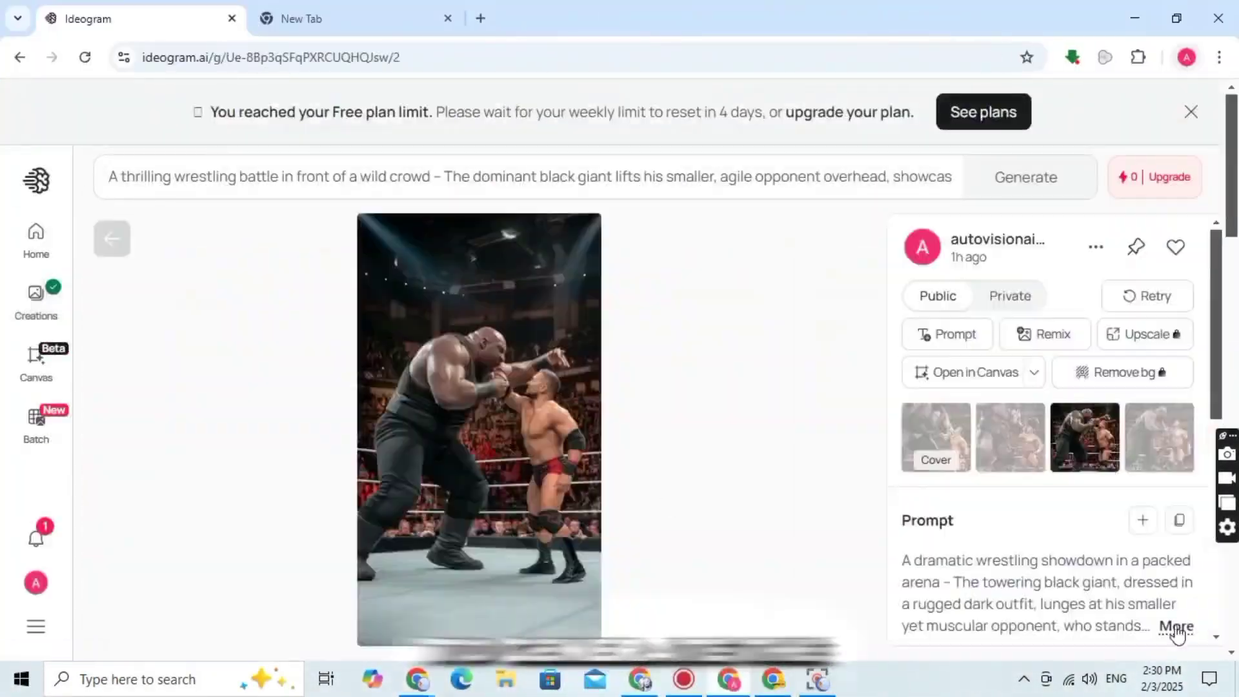
{"action": "mouse_move", "coordinate": [426, 687]}
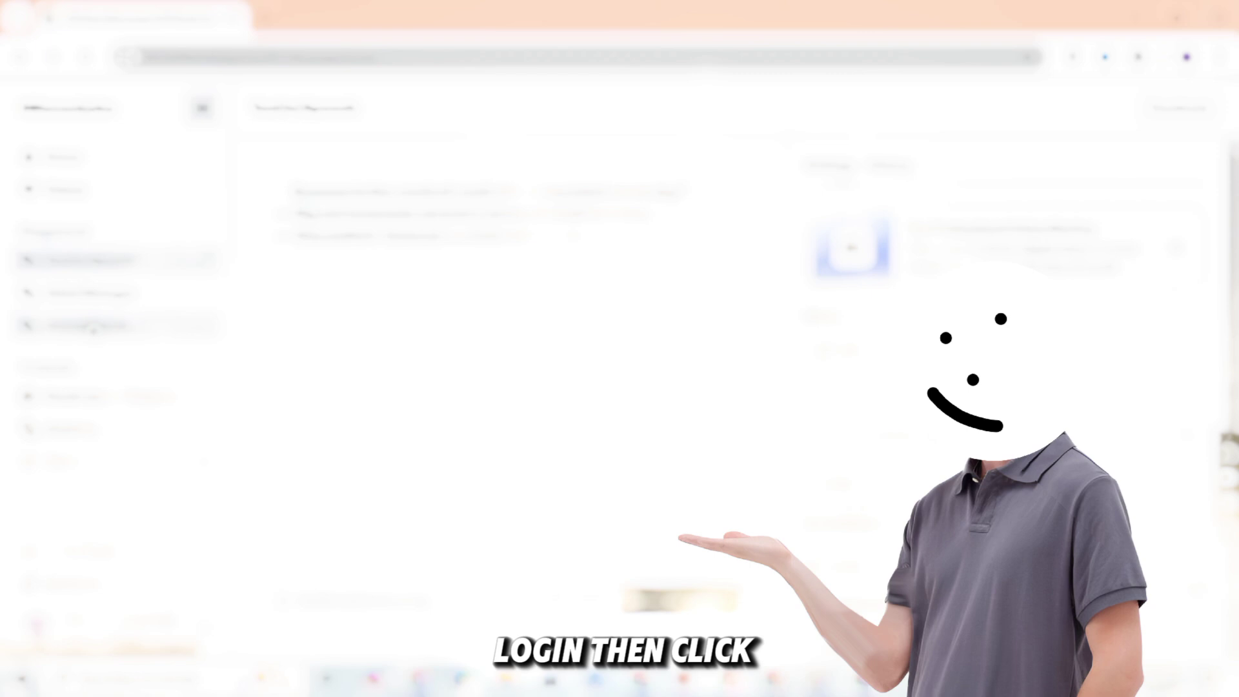
Step: Generate ElevenLabs sound effects for the dramatic wrestling prompt and preview the first one
{"action": "left_click", "coordinate": [97, 331]}
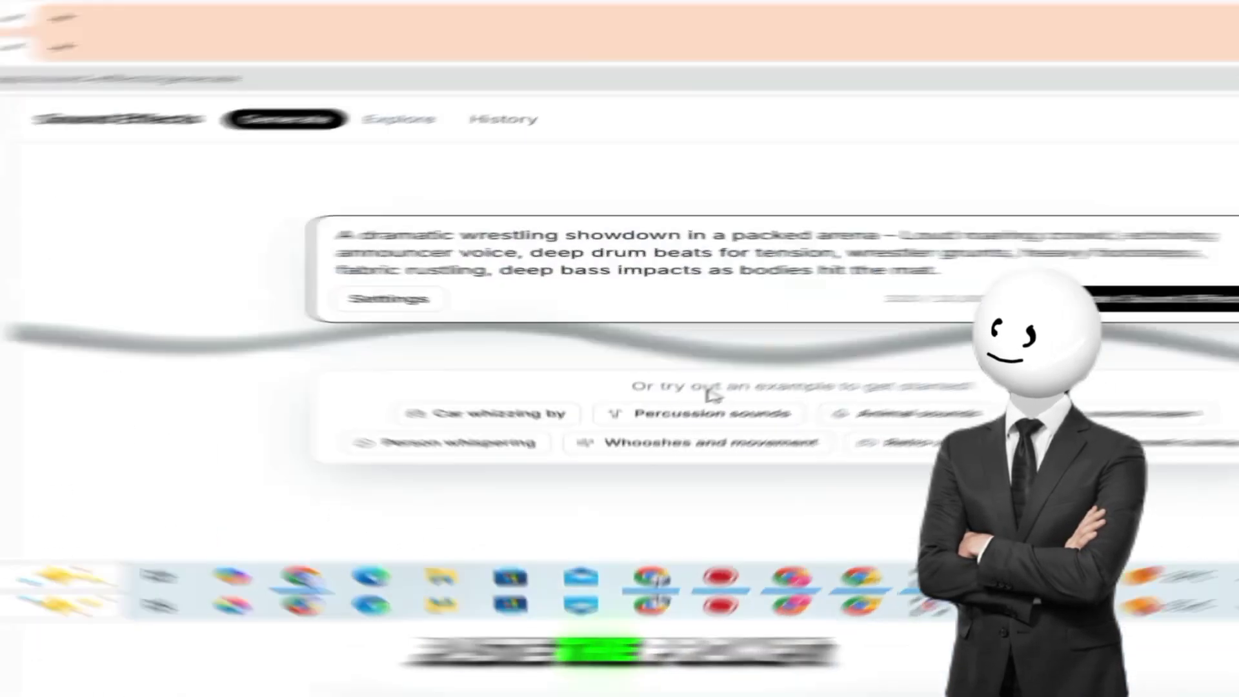
{"action": "left_click", "coordinate": [926, 337]}
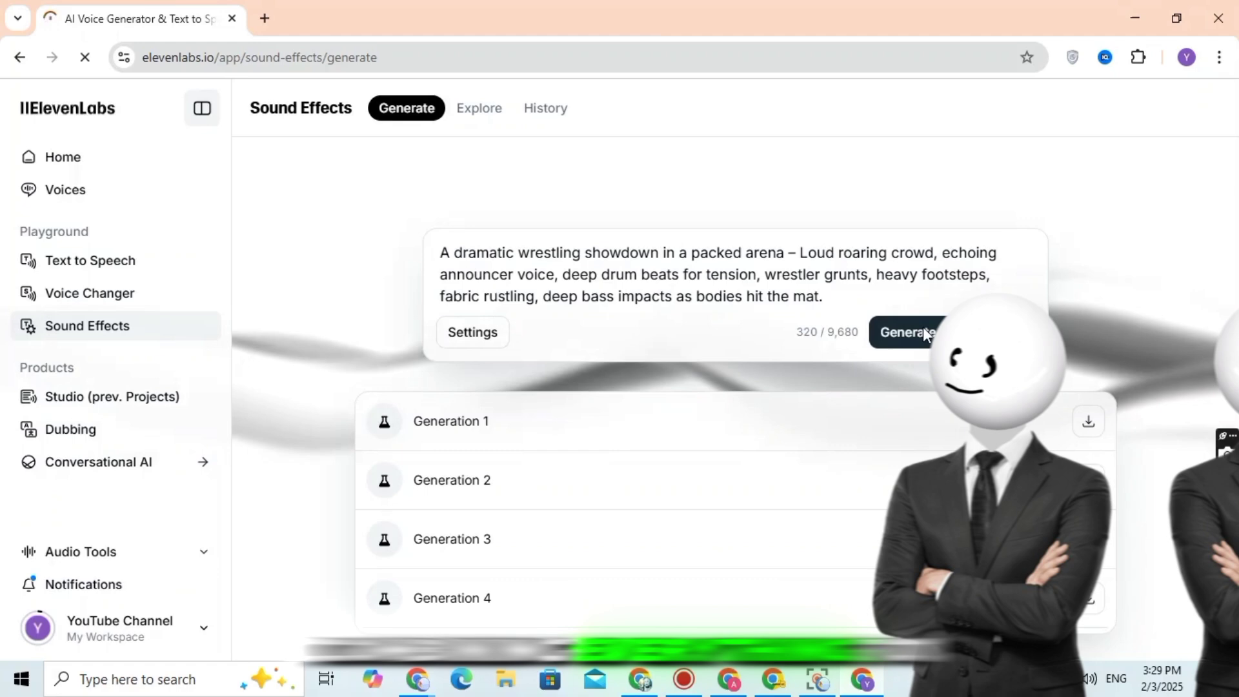
{"action": "left_click", "coordinate": [383, 423]}
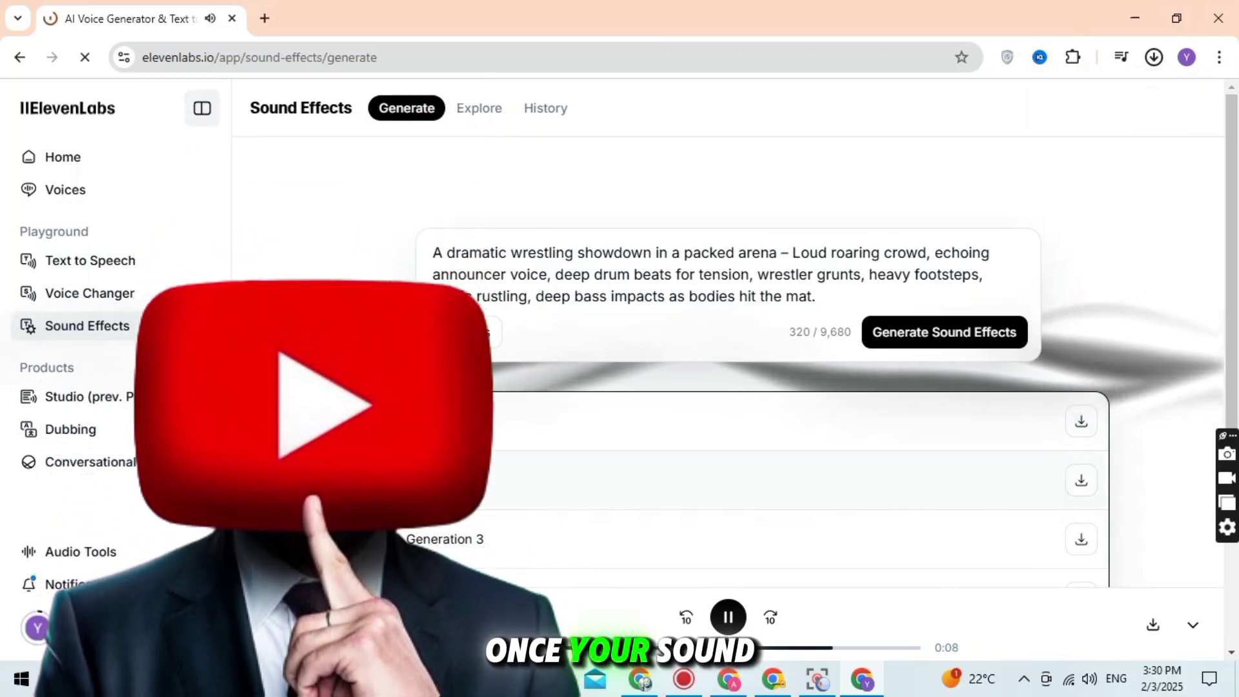
Step: Download sound-effect Generations 1–4, then generate sound effects for the high-stakes match prompt
{"action": "left_click", "coordinate": [377, 481]}
{"action": "left_click", "coordinate": [1081, 480]}
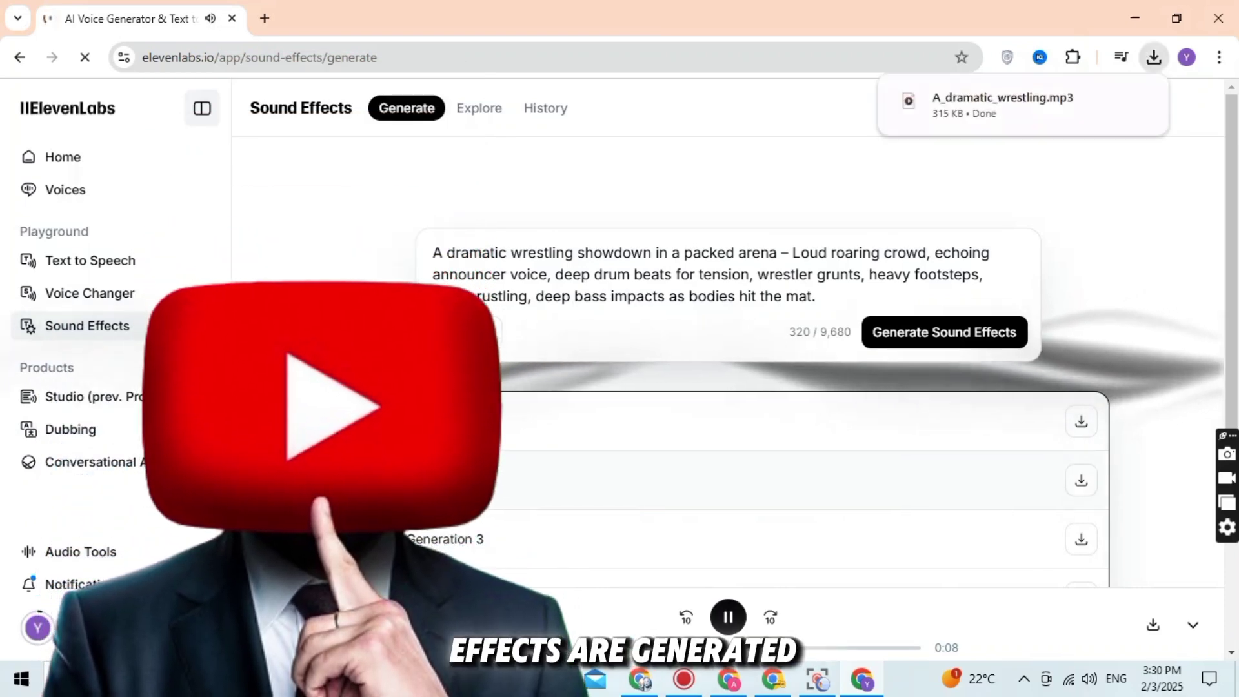
{"action": "scroll", "coordinate": [703, 509], "scroll_direction": "down", "scroll_amount": 2}
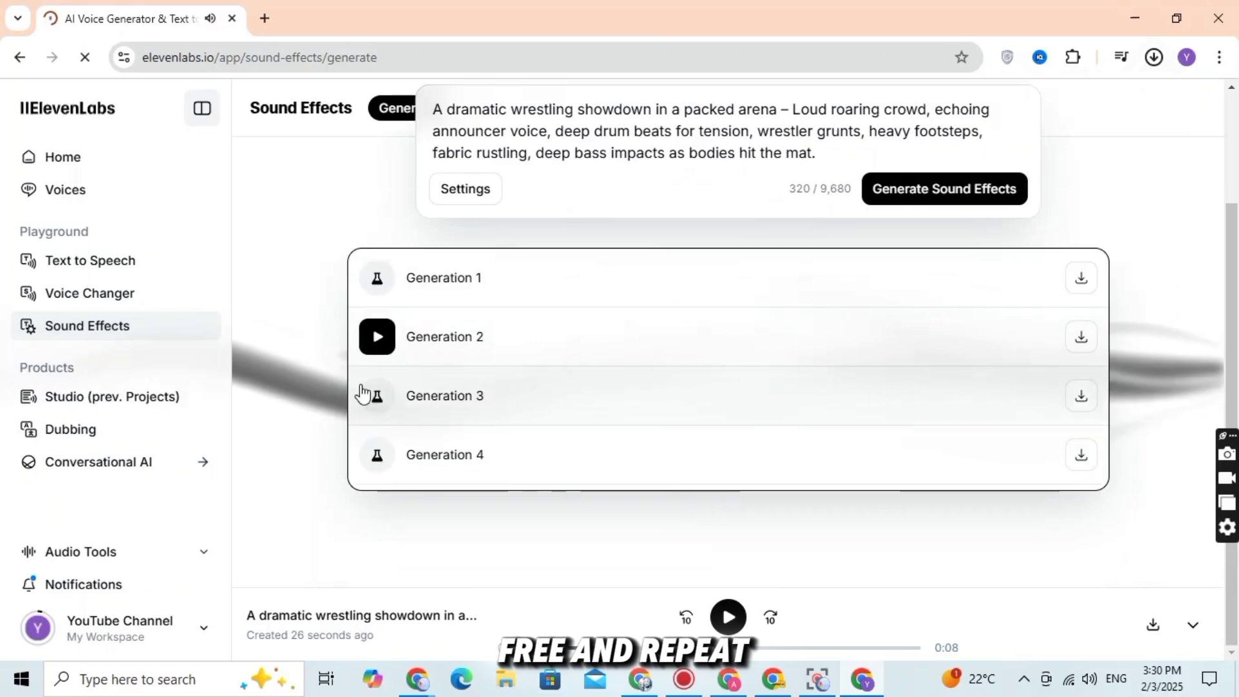
{"action": "left_click", "coordinate": [378, 397]}
{"action": "left_click", "coordinate": [1081, 399]}
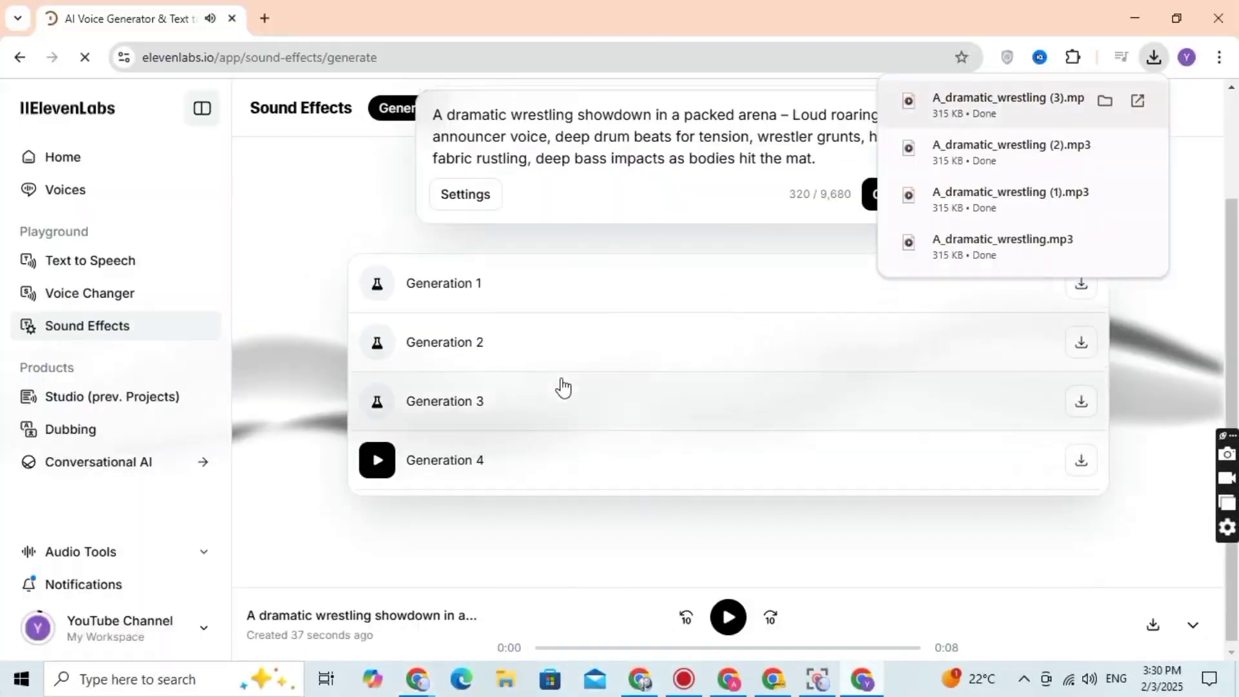
{"action": "left_click", "coordinate": [966, 389]}
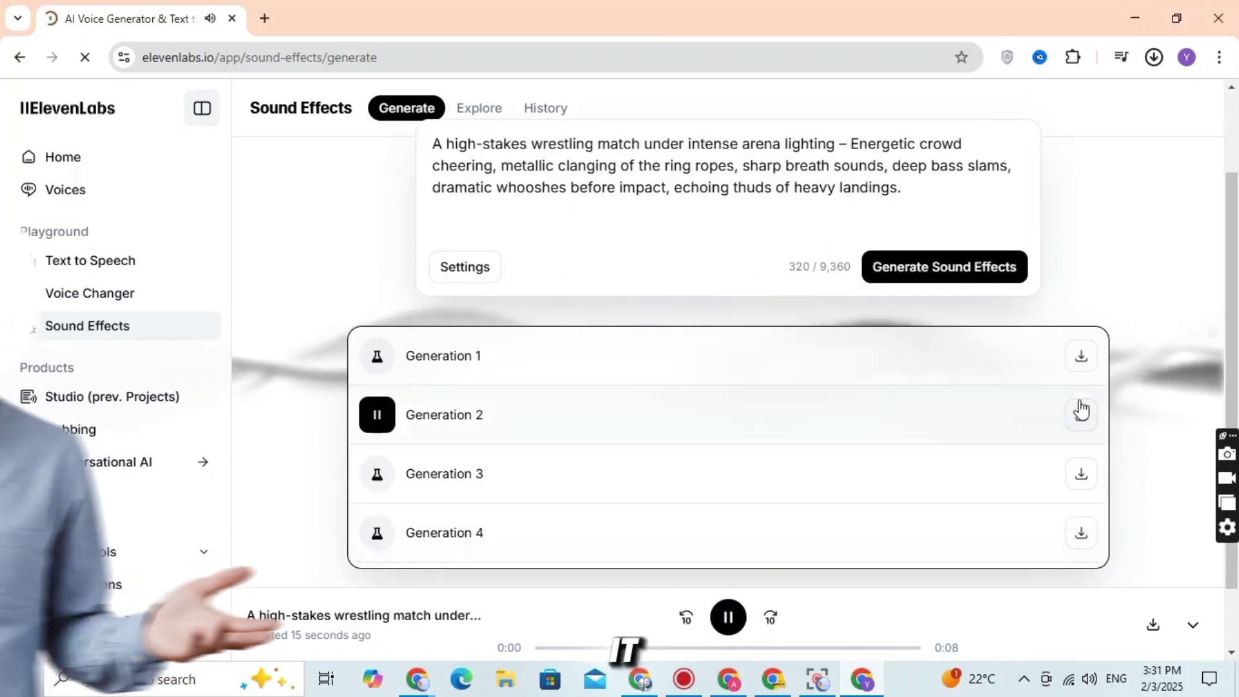
{"action": "scroll", "coordinate": [979, 495], "scroll_direction": "down", "scroll_amount": 1}
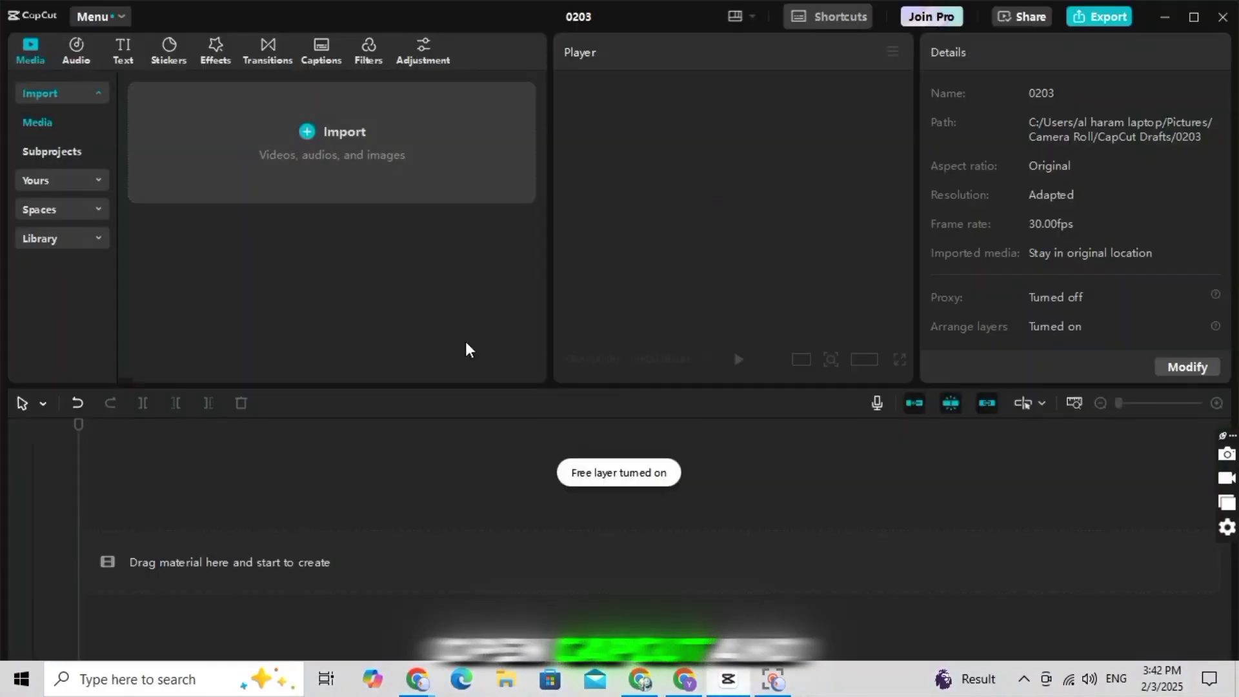
Step: Import the wrestling videos and sound-effect MP3s from Downloads into the CapCut project
{"action": "left_click", "coordinate": [332, 132]}
{"action": "left_click", "coordinate": [64, 236]}
{"action": "left_click", "coordinate": [65, 259]}
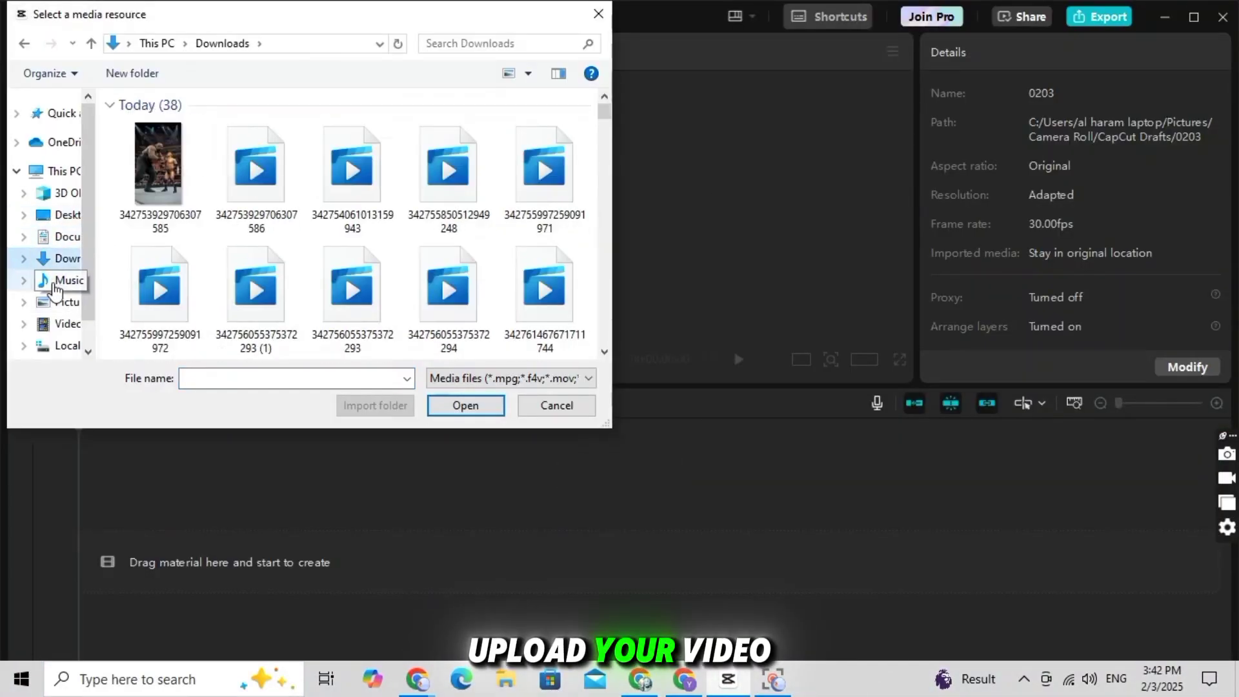
{"action": "left_click_drag", "start_coordinate": [106, 133], "coordinate": [422, 161]}
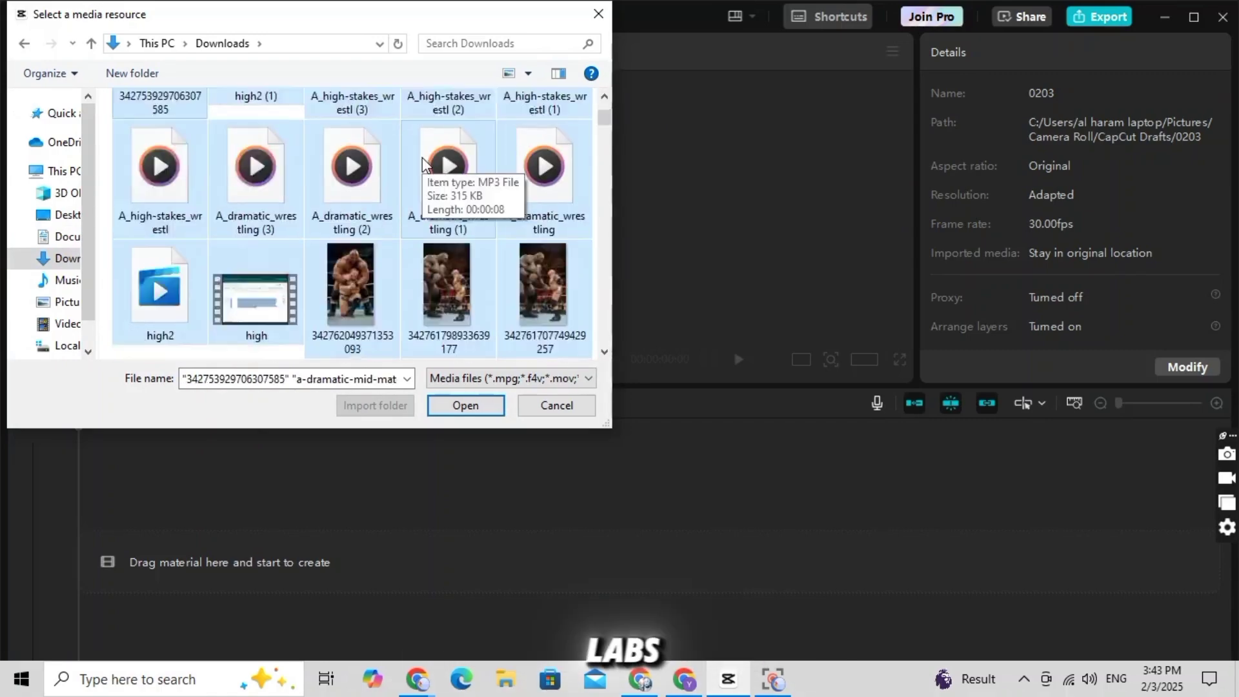
{"action": "left_click", "coordinate": [463, 408]}
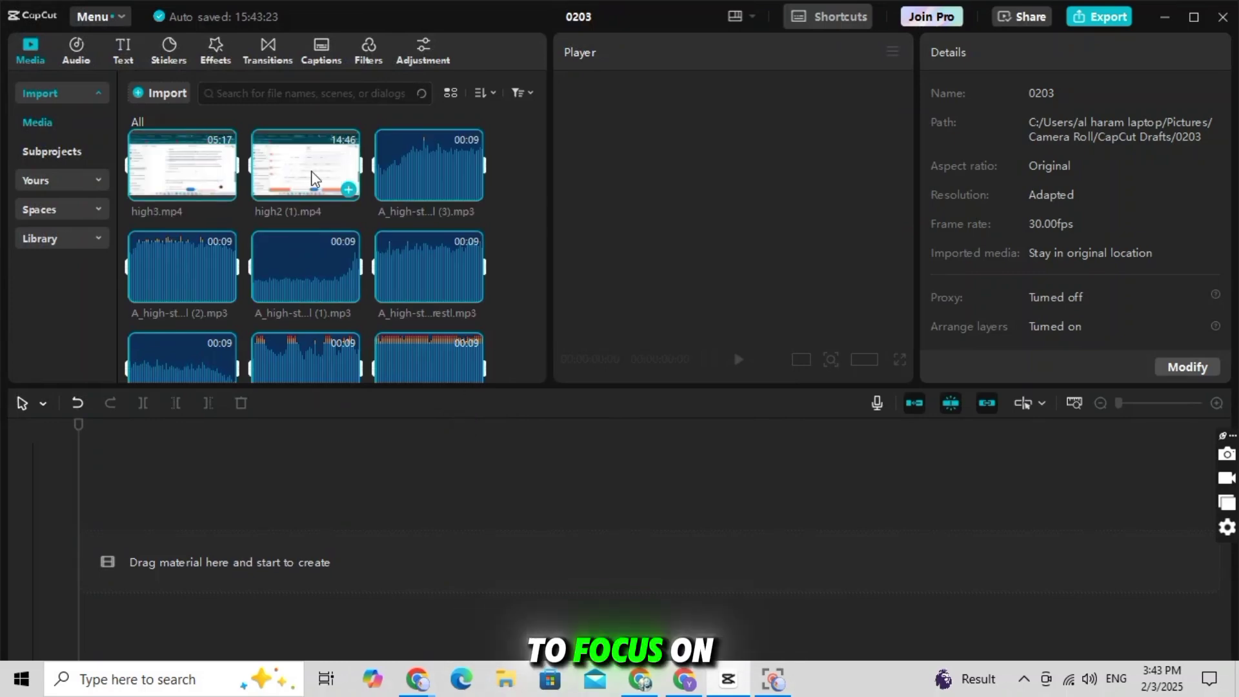
Step: Delete high2 (1).mp4, high3.mp4 and high2.mp4 from the media library
{"action": "right_click", "coordinate": [323, 173]}
{"action": "left_click", "coordinate": [339, 187]}
{"action": "right_click", "coordinate": [220, 170]}
{"action": "left_click", "coordinate": [232, 201]}
{"action": "scroll", "coordinate": [314, 201], "scroll_direction": "down", "scroll_amount": 1}
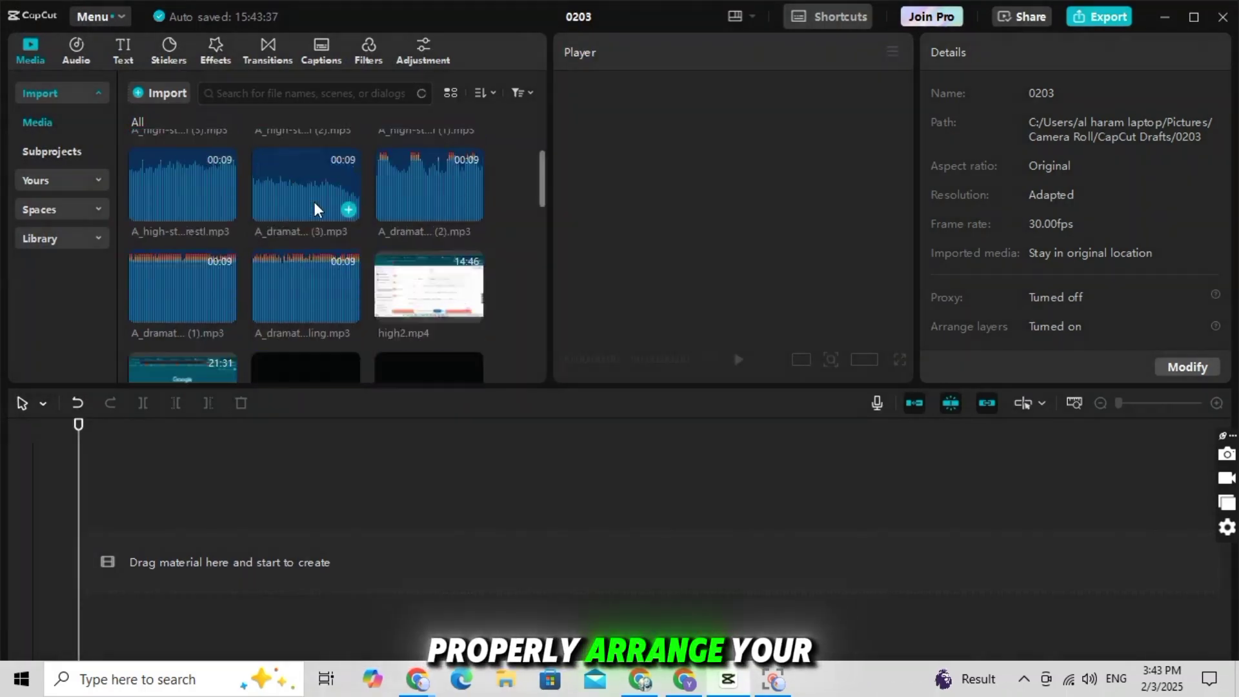
{"action": "right_click", "coordinate": [406, 187]}
{"action": "left_click", "coordinate": [430, 203]}
{"action": "left_click", "coordinate": [410, 220]}
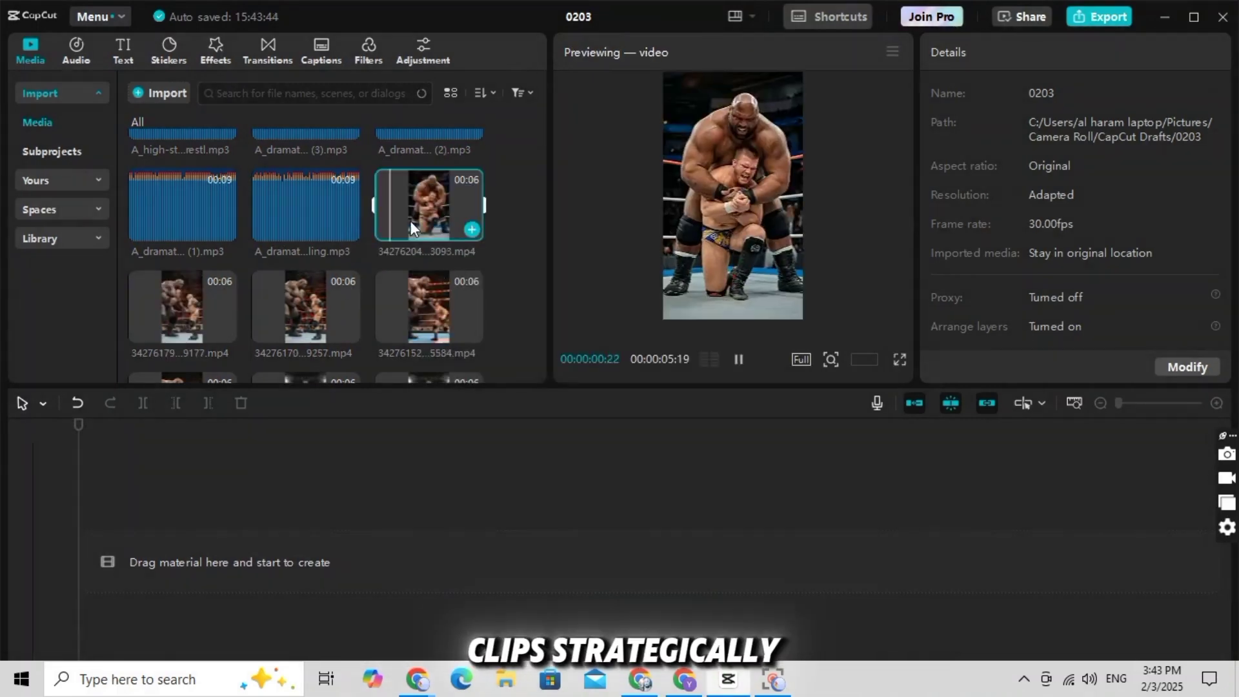
Step: Add 342762049371353093.mp4 to the timeline as a 5.7-second opening clip, then preview other clips
{"action": "left_click", "coordinate": [472, 229]}
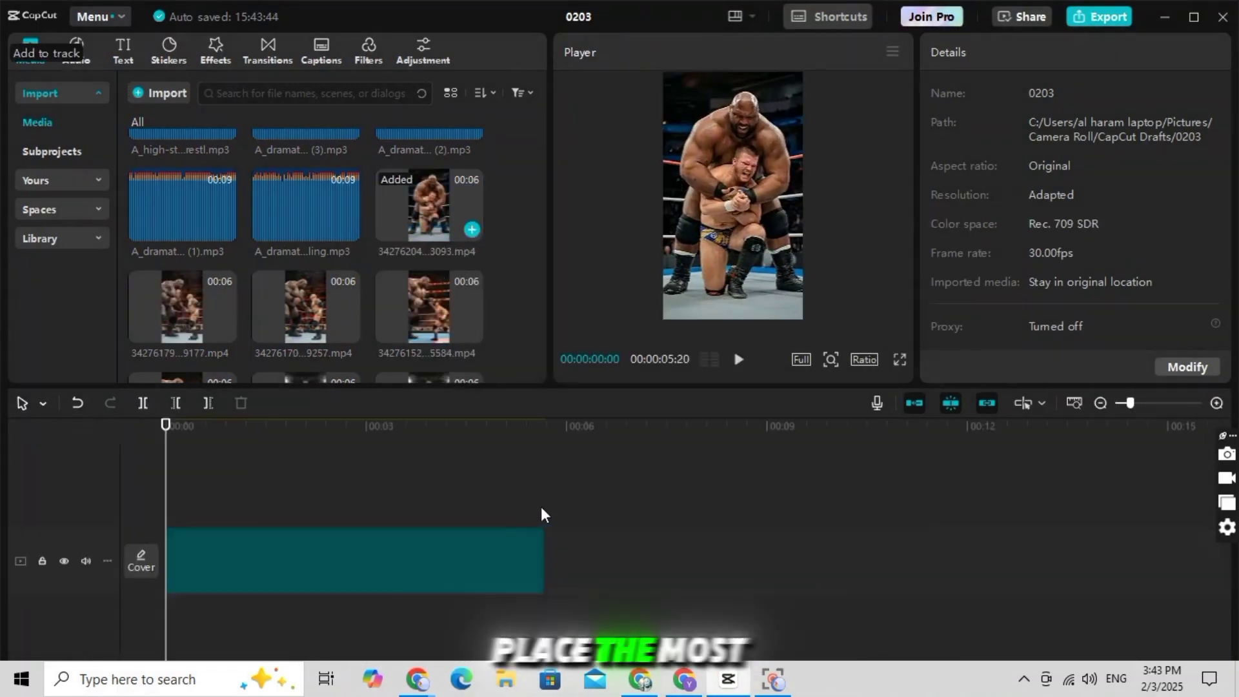
{"action": "left_click", "coordinate": [529, 457]}
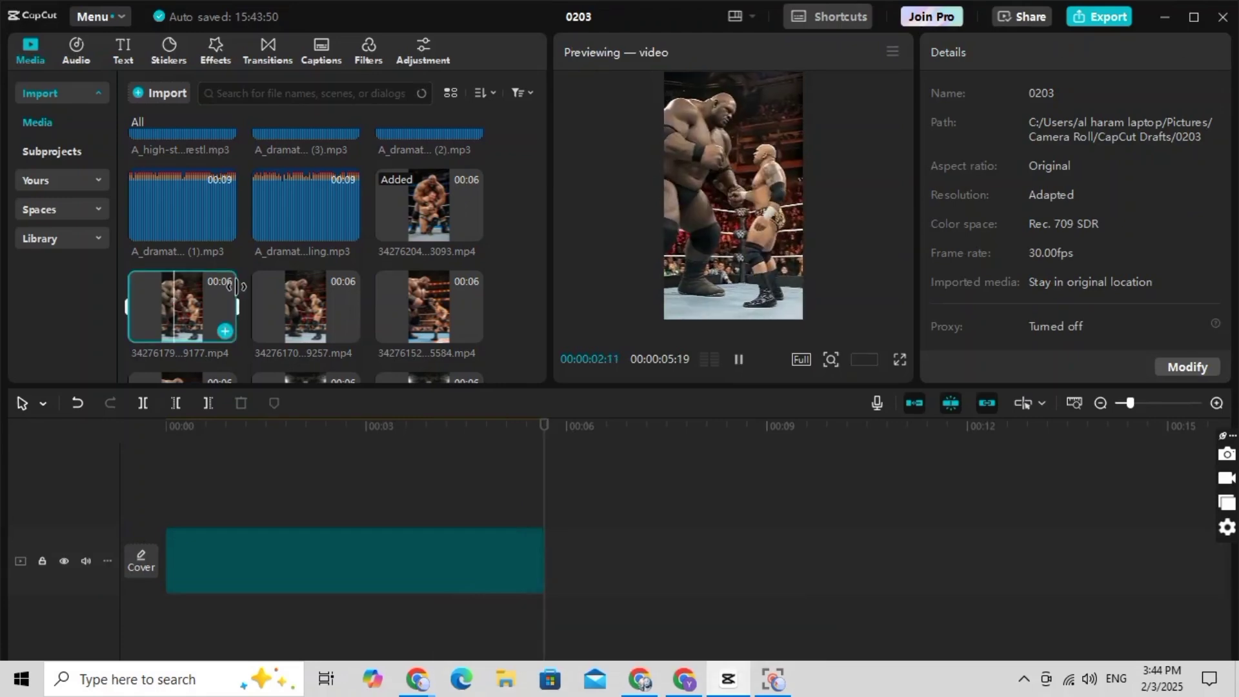
{"action": "left_click", "coordinate": [451, 289]}
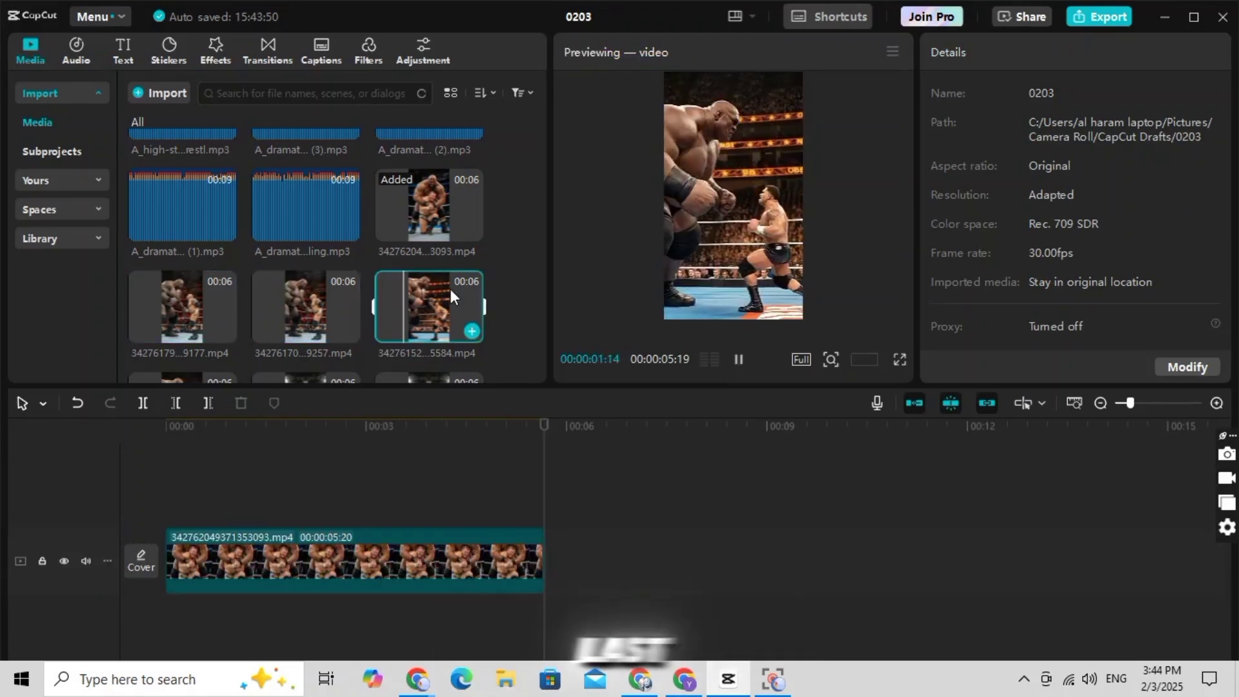
{"action": "scroll", "coordinate": [451, 288], "scroll_direction": "down", "scroll_amount": 3}
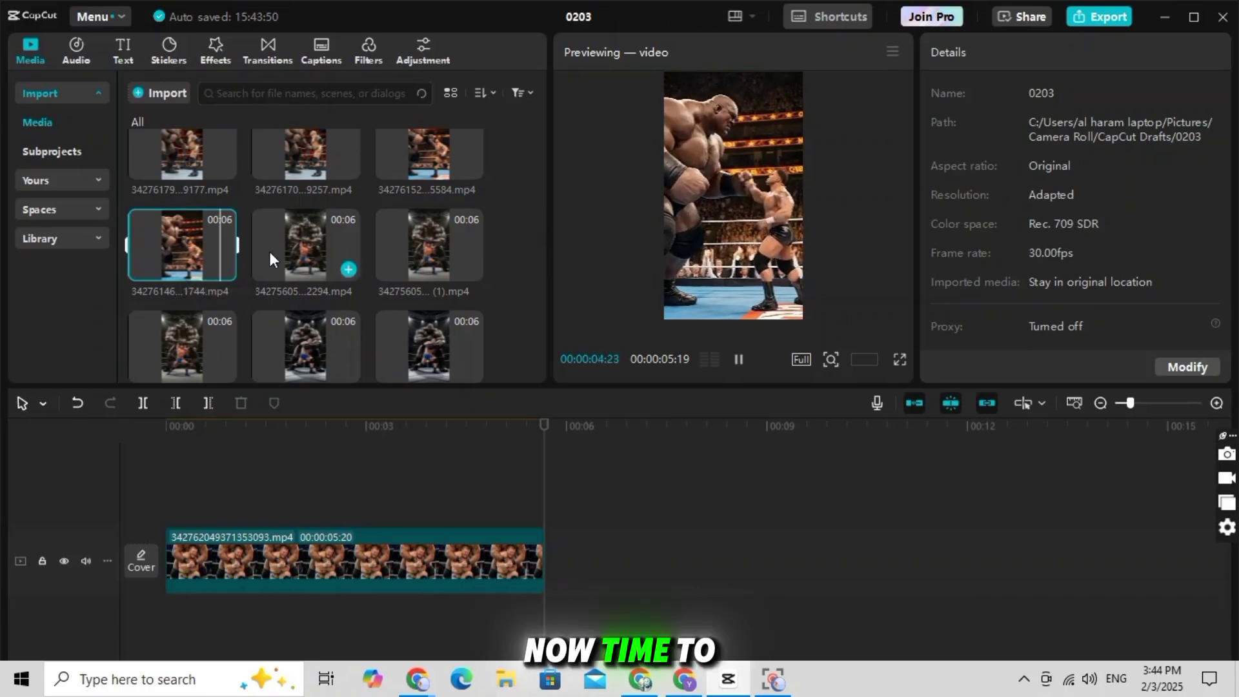
Step: Add two more wrestling clips and the high-stakes sound effect to the timeline
{"action": "double_click", "coordinate": [348, 269]}
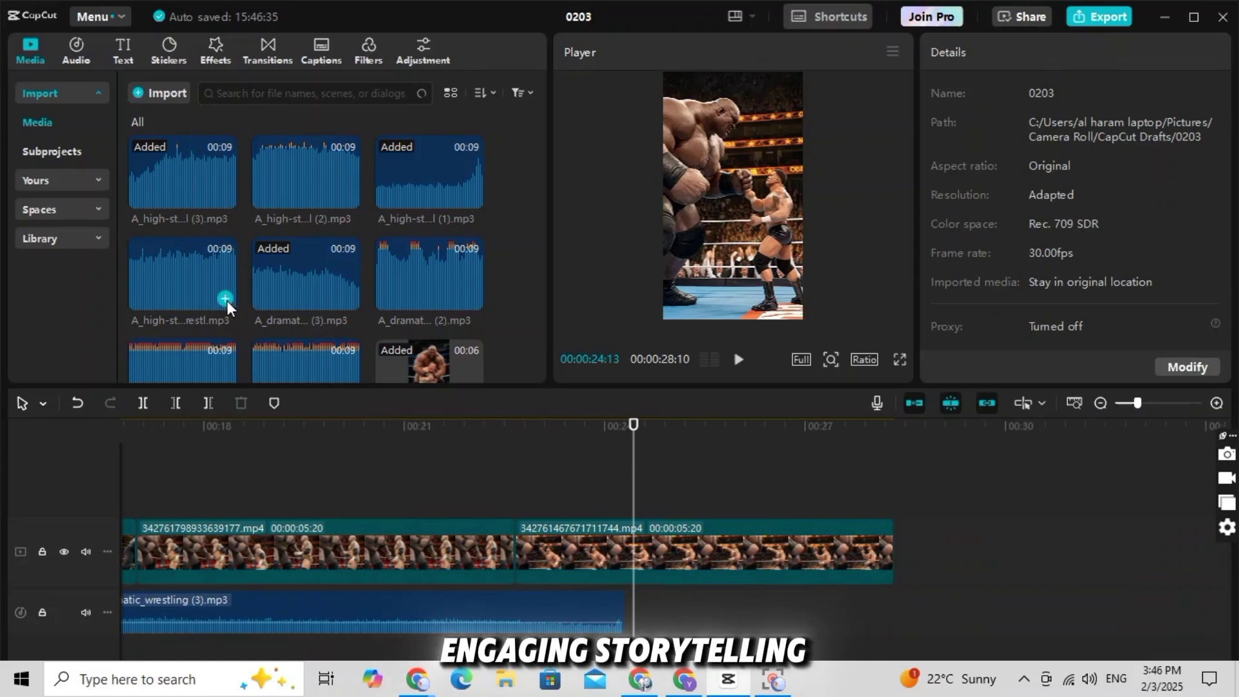
{"action": "left_click", "coordinate": [225, 299]}
{"action": "scroll", "coordinate": [467, 327], "scroll_direction": "down", "scroll_amount": 5}
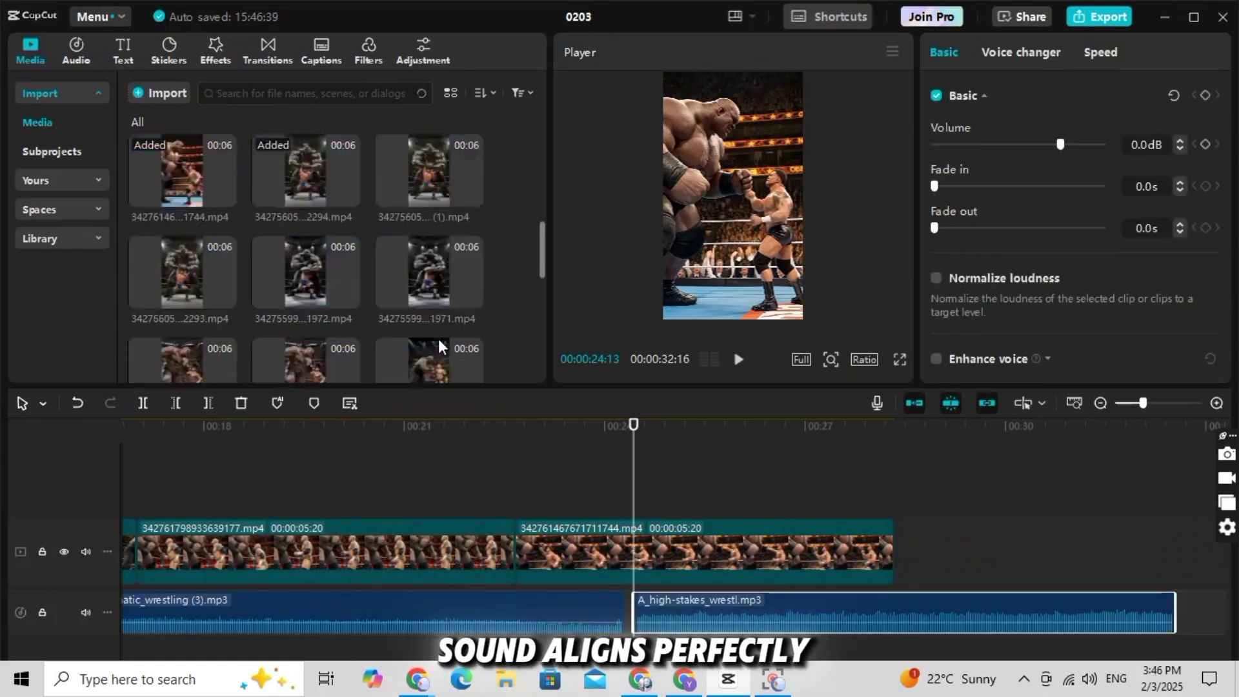
{"action": "left_click", "coordinate": [471, 316]}
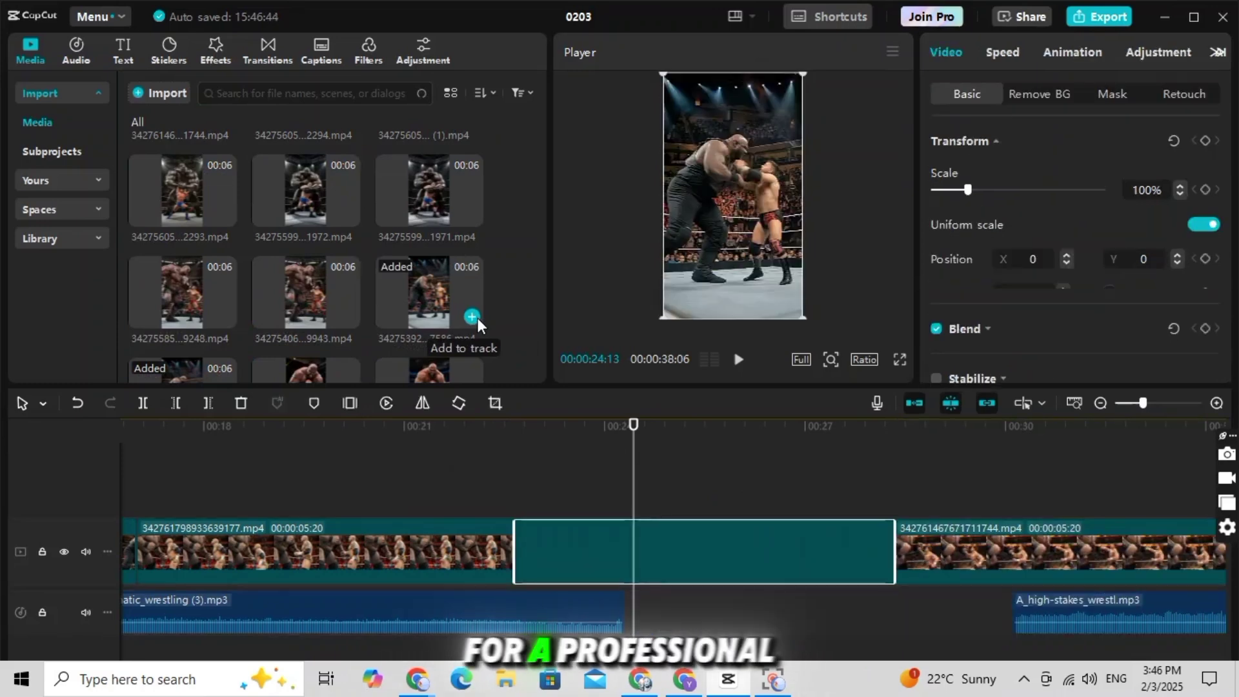
Step: Slide the high-stakes sound to follow the first audio and trim the last clip to 4 seconds
{"action": "left_click", "coordinate": [1066, 614]}
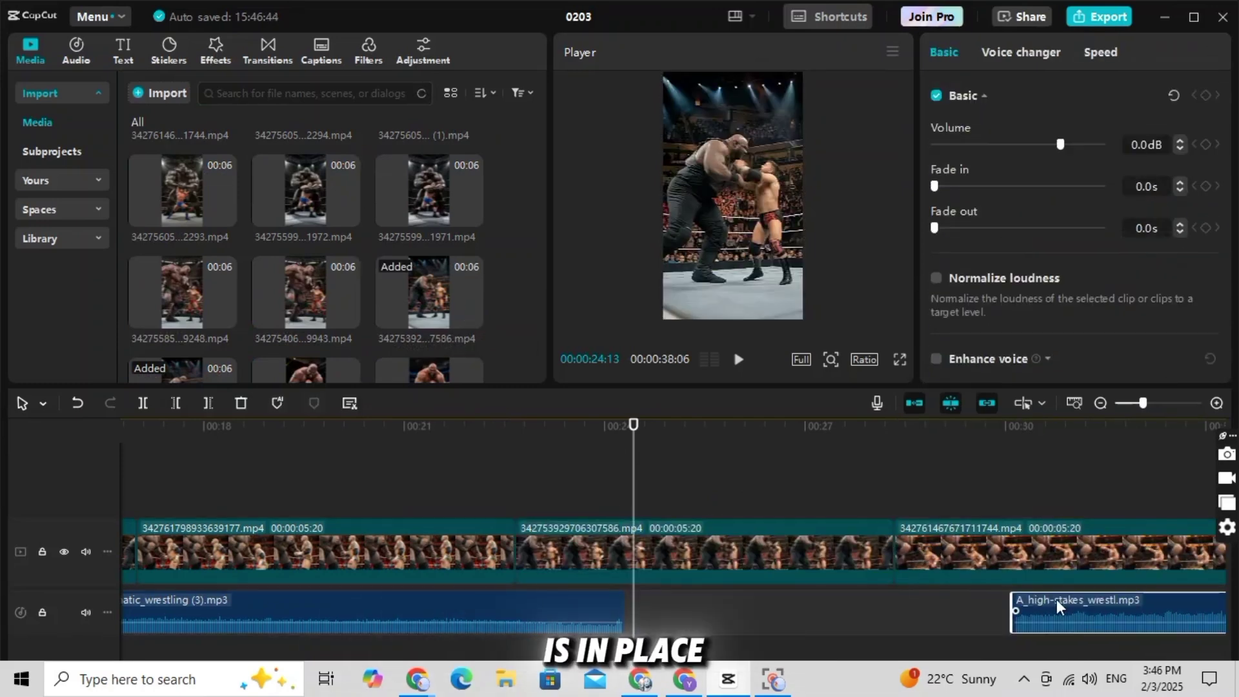
{"action": "left_click_drag", "start_coordinate": [931, 621], "coordinate": [658, 620]}
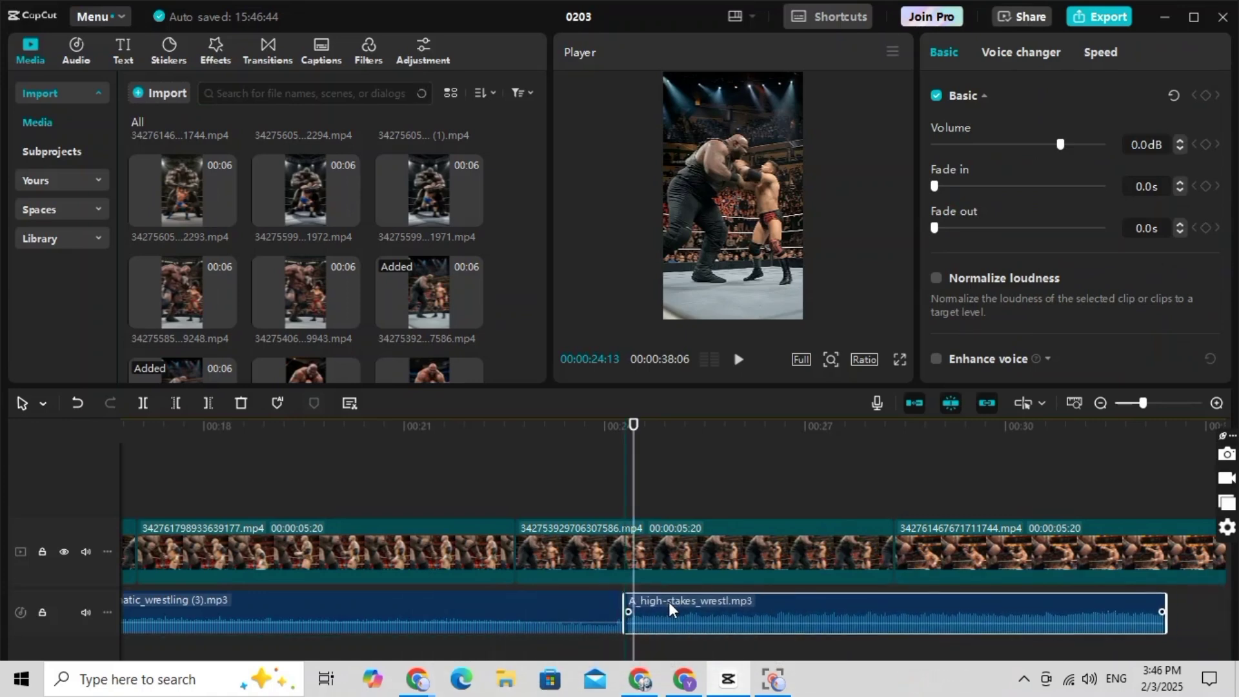
{"action": "scroll", "coordinate": [669, 608], "scroll_direction": "right", "scroll_amount": 5}
{"action": "left_click", "coordinate": [868, 554]}
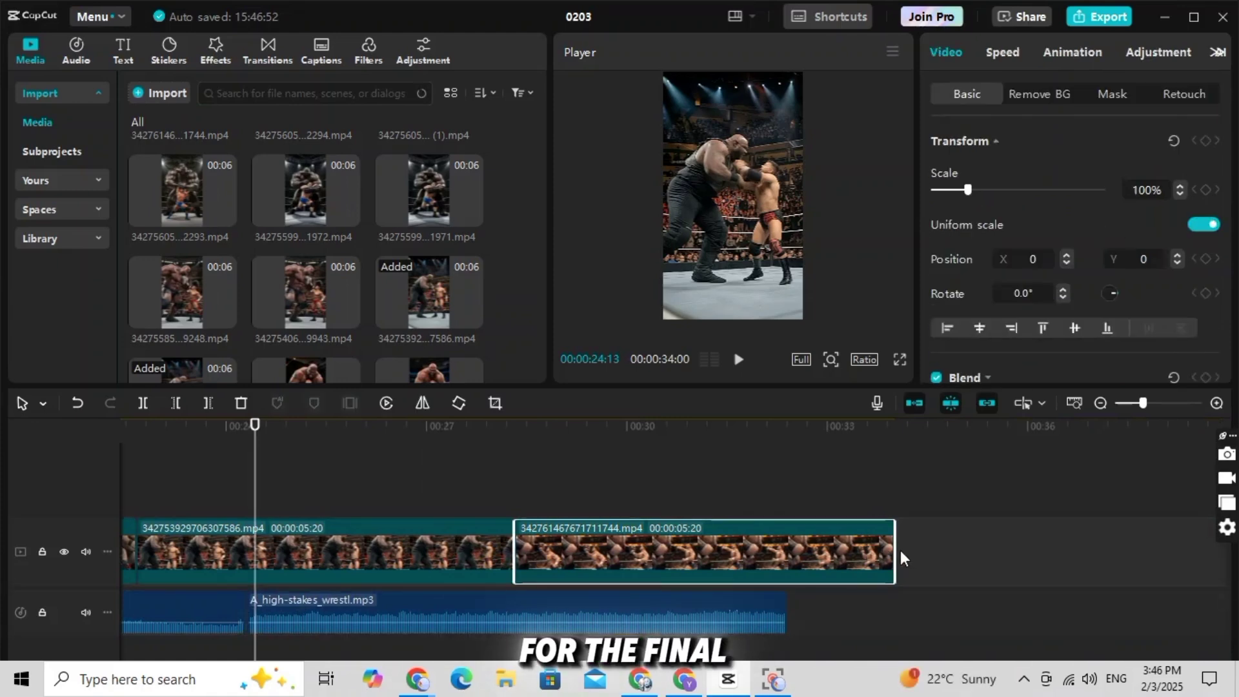
{"action": "left_click_drag", "start_coordinate": [895, 550], "coordinate": [821, 529]}
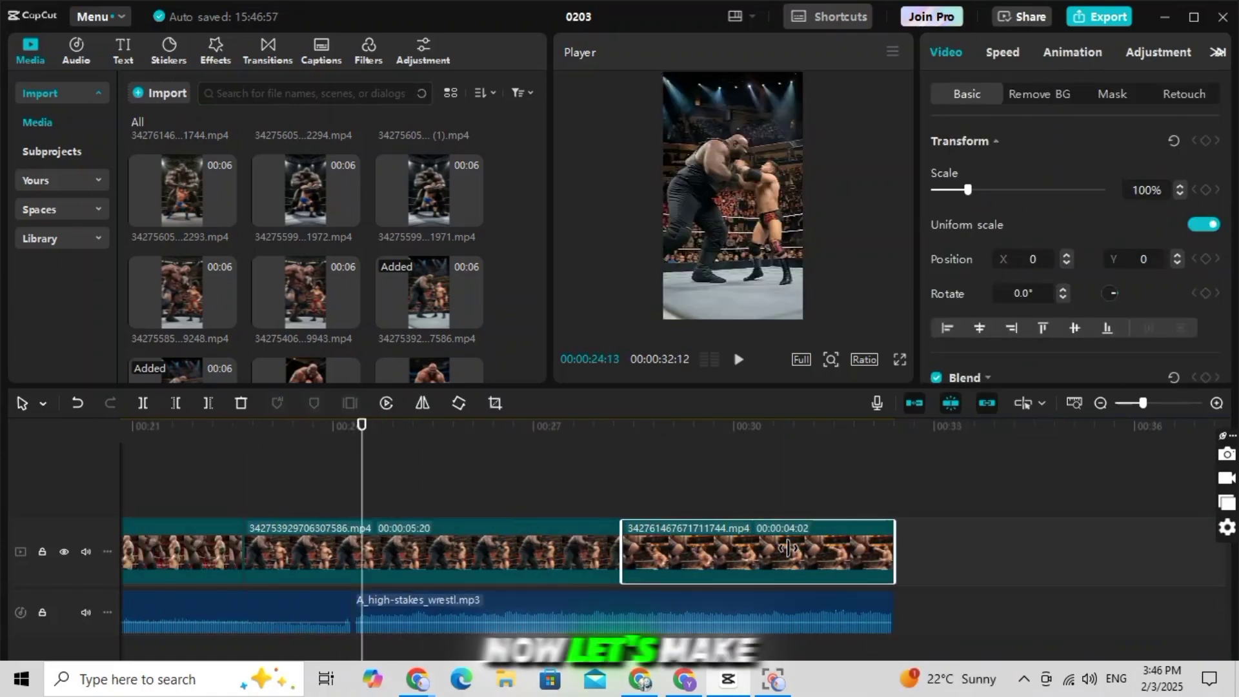
Step: Add Vertical Blur transitions at the first two clip junctions
{"action": "scroll", "coordinate": [787, 549], "scroll_direction": "left", "scroll_amount": 5}
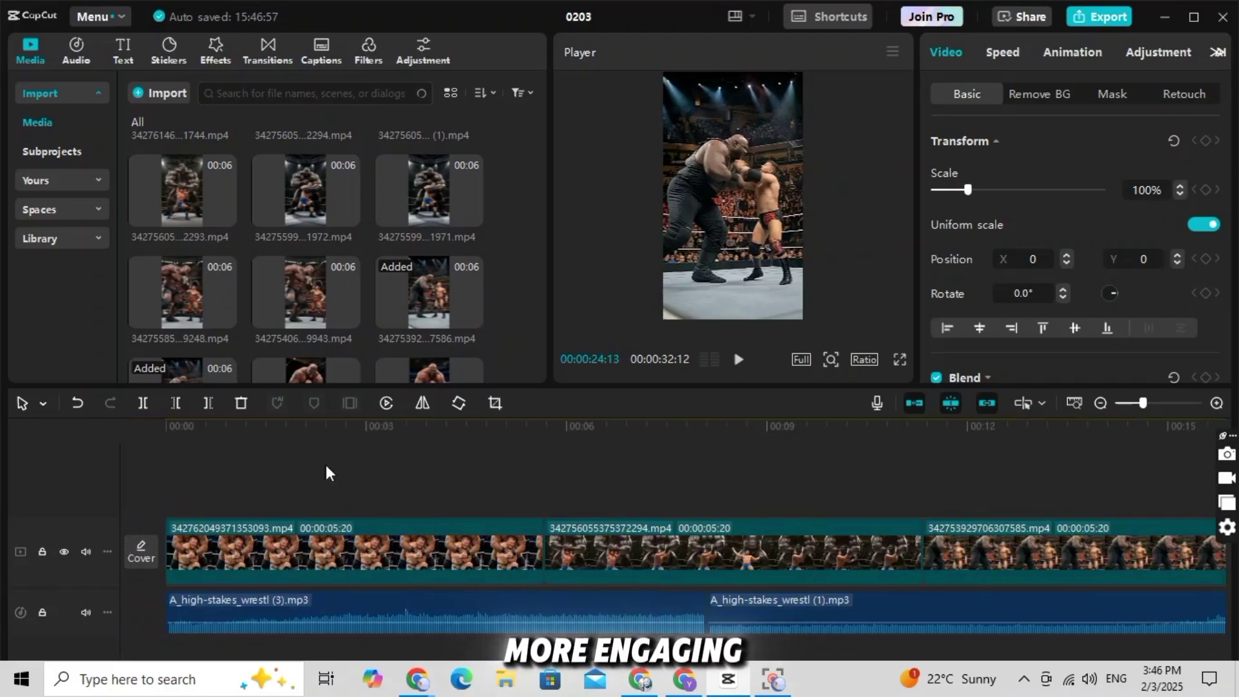
{"action": "left_click", "coordinate": [540, 482]}
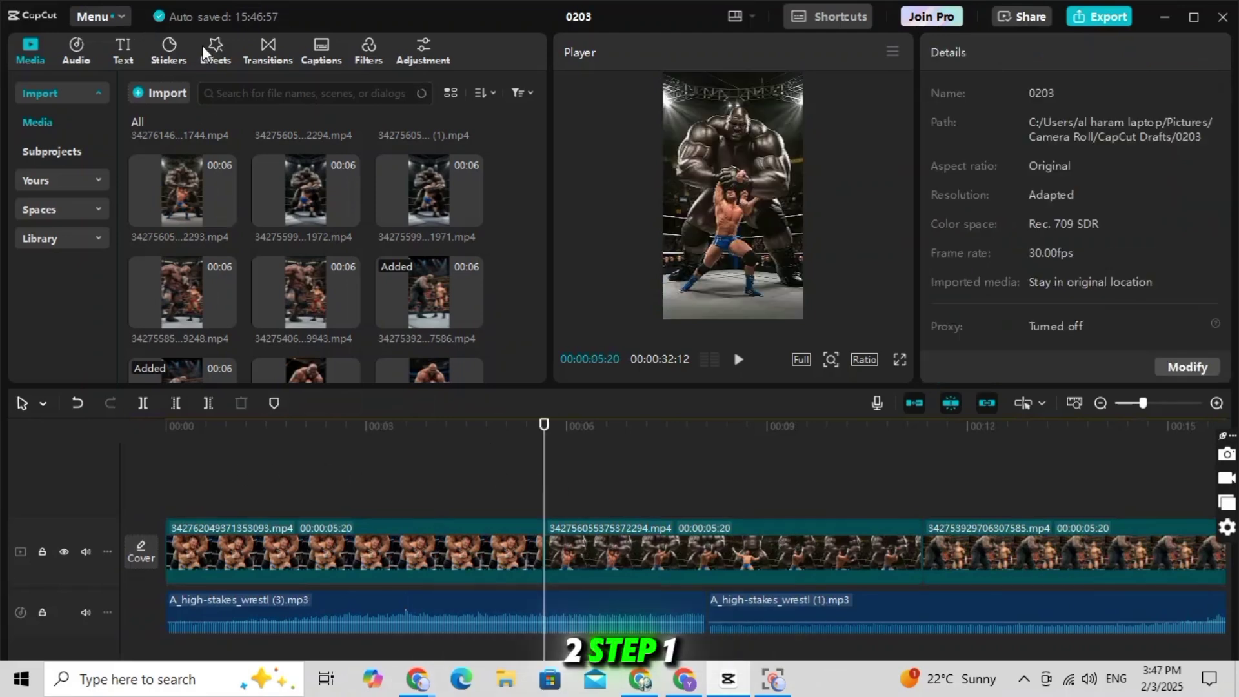
{"action": "left_click", "coordinate": [267, 49]}
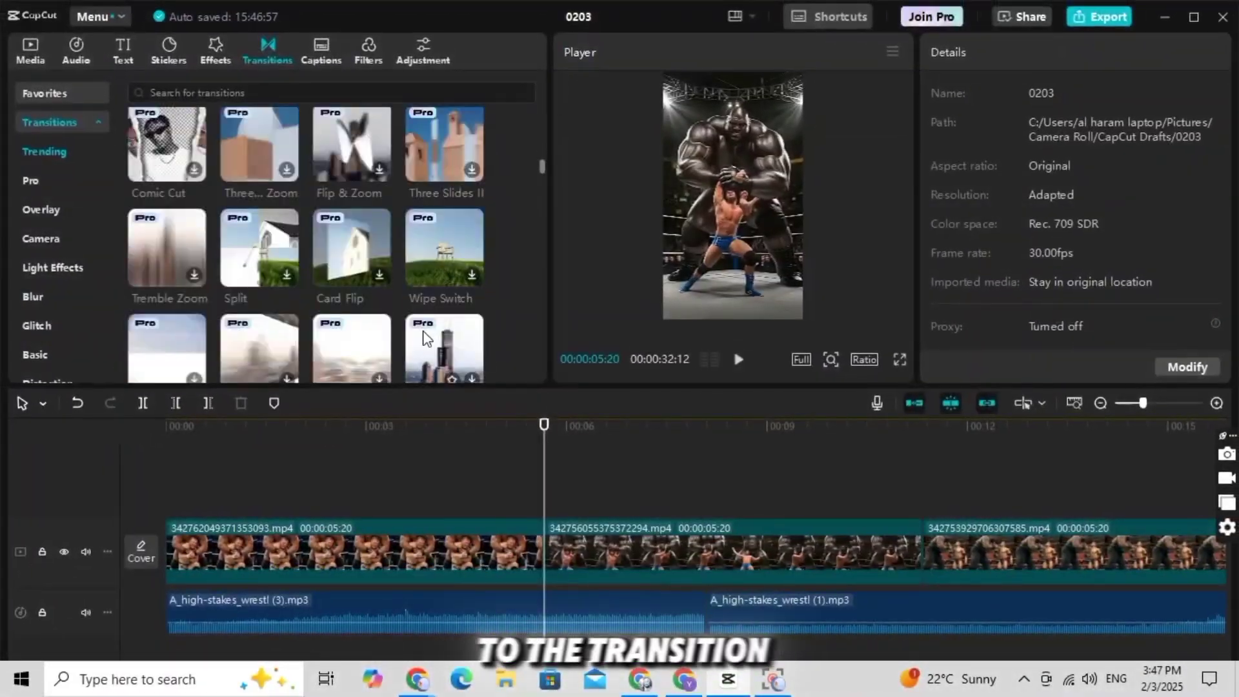
{"action": "scroll", "coordinate": [424, 337], "scroll_direction": "down", "scroll_amount": 10}
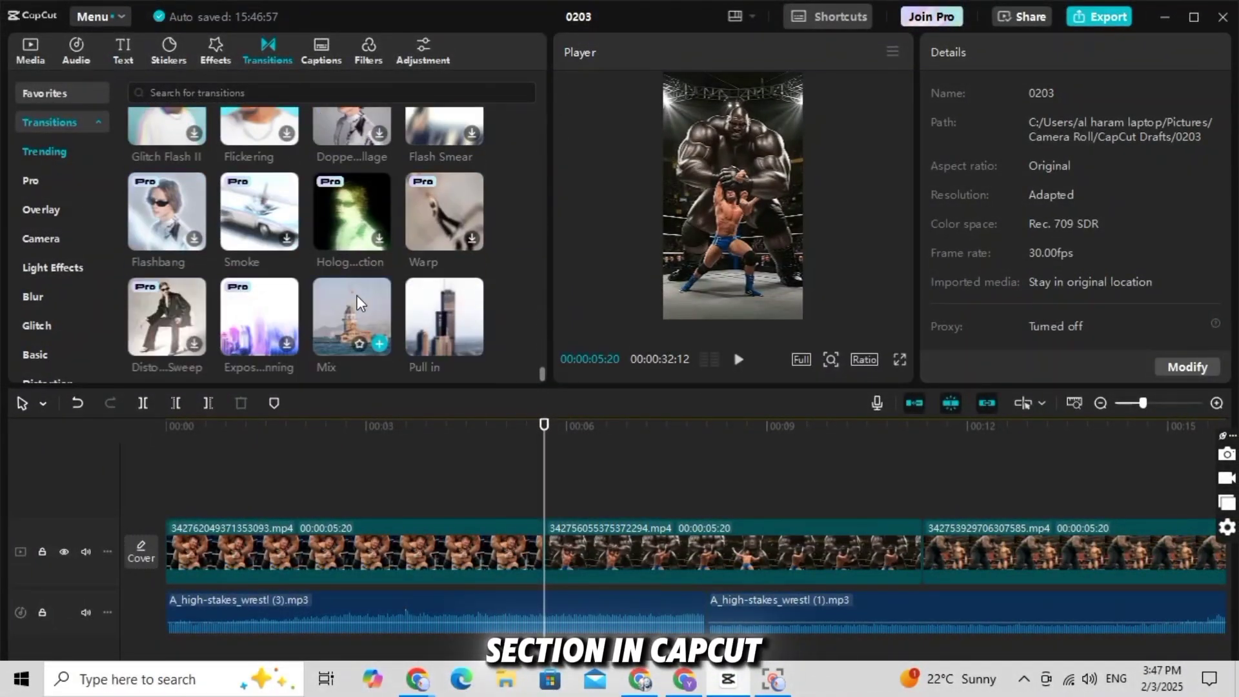
{"action": "left_click", "coordinate": [33, 296]}
{"action": "scroll", "coordinate": [336, 258], "scroll_direction": "down", "scroll_amount": 2}
{"action": "left_click", "coordinate": [287, 214]}
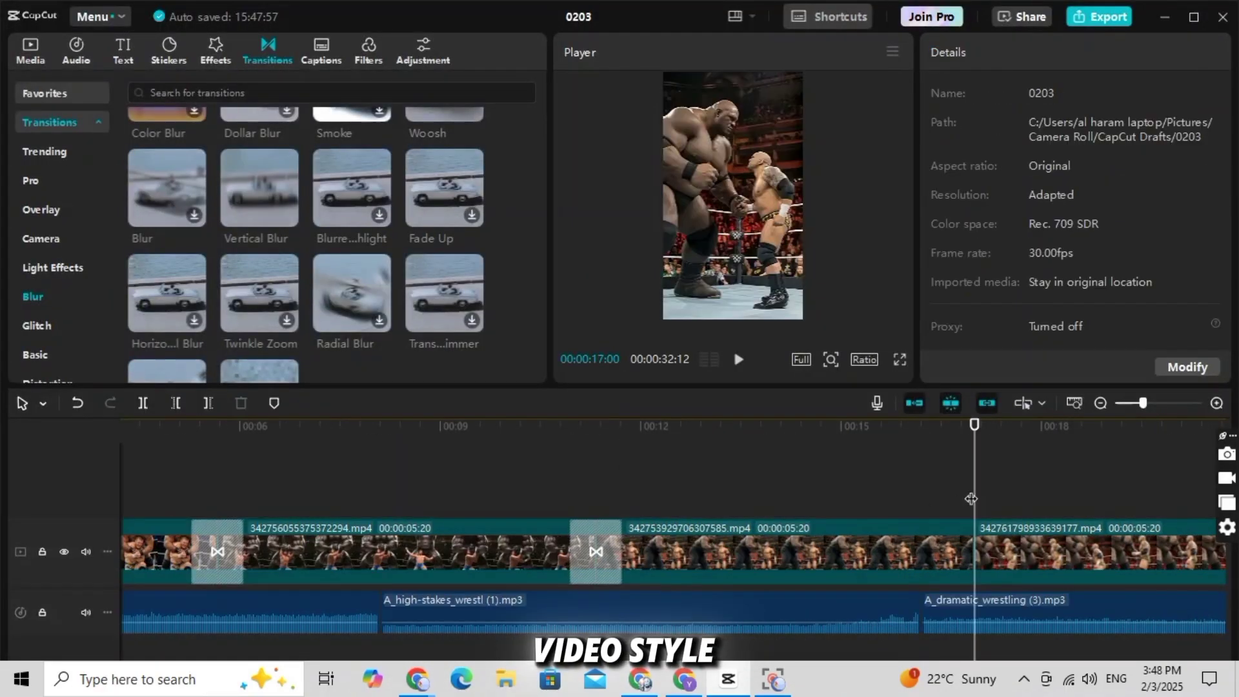
{"action": "left_click", "coordinate": [284, 215]}
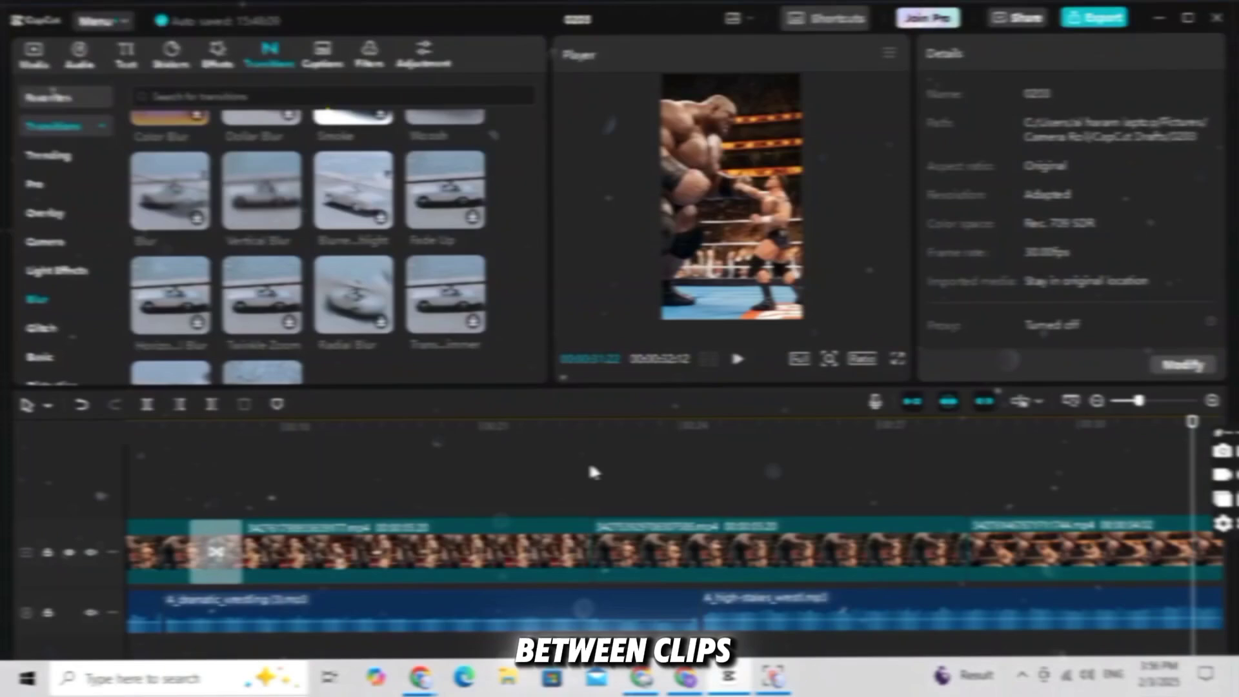
Step: Add Blurred Highlight at the junctions at 00:22:20 and near 00:28, then return to the start
{"action": "left_click", "coordinate": [589, 471]}
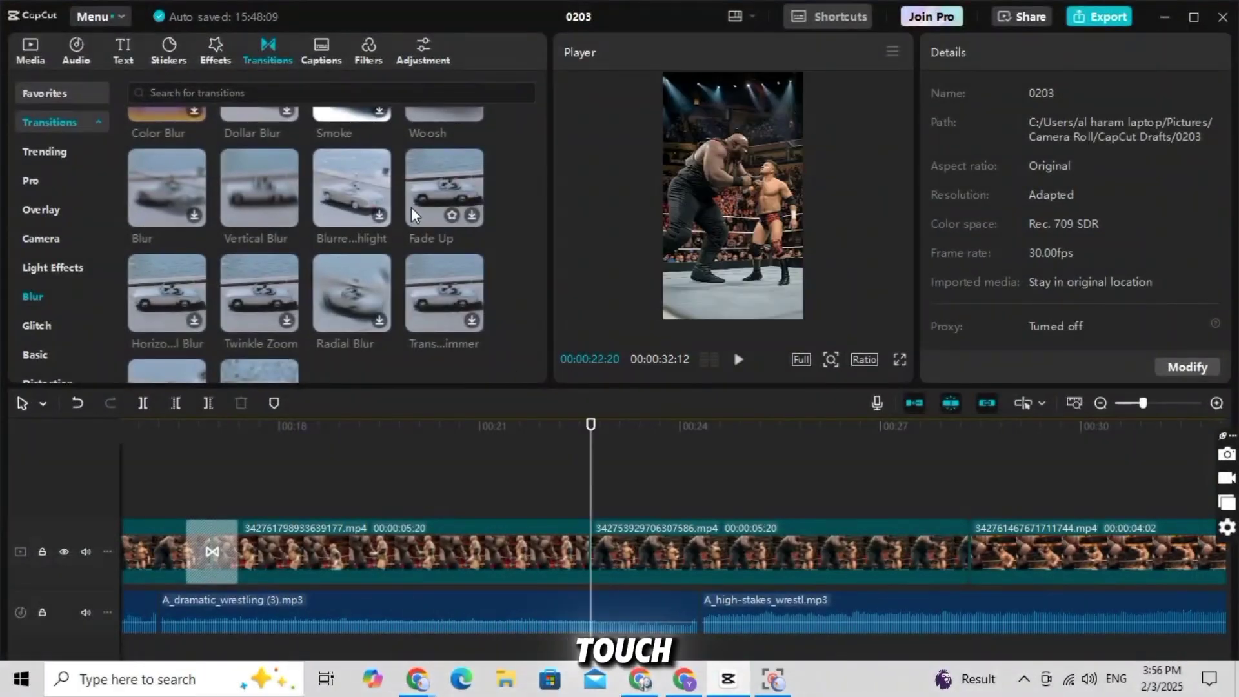
{"action": "left_click", "coordinate": [379, 216]}
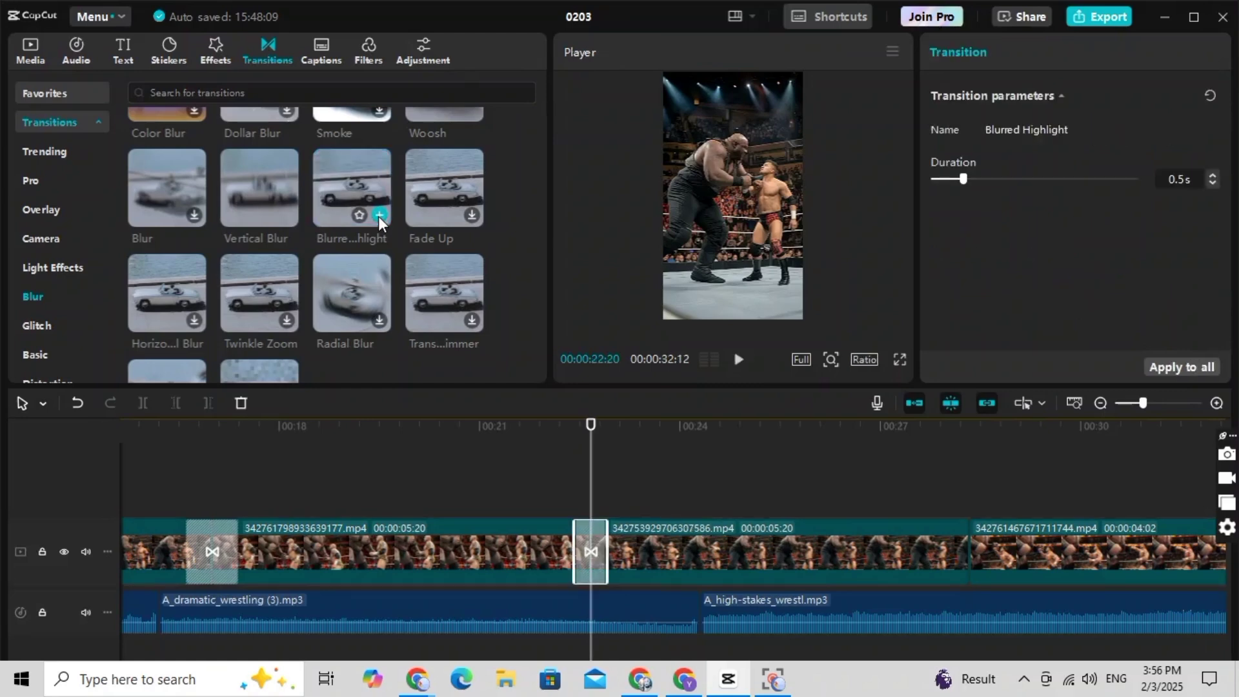
{"action": "left_click", "coordinate": [975, 503]}
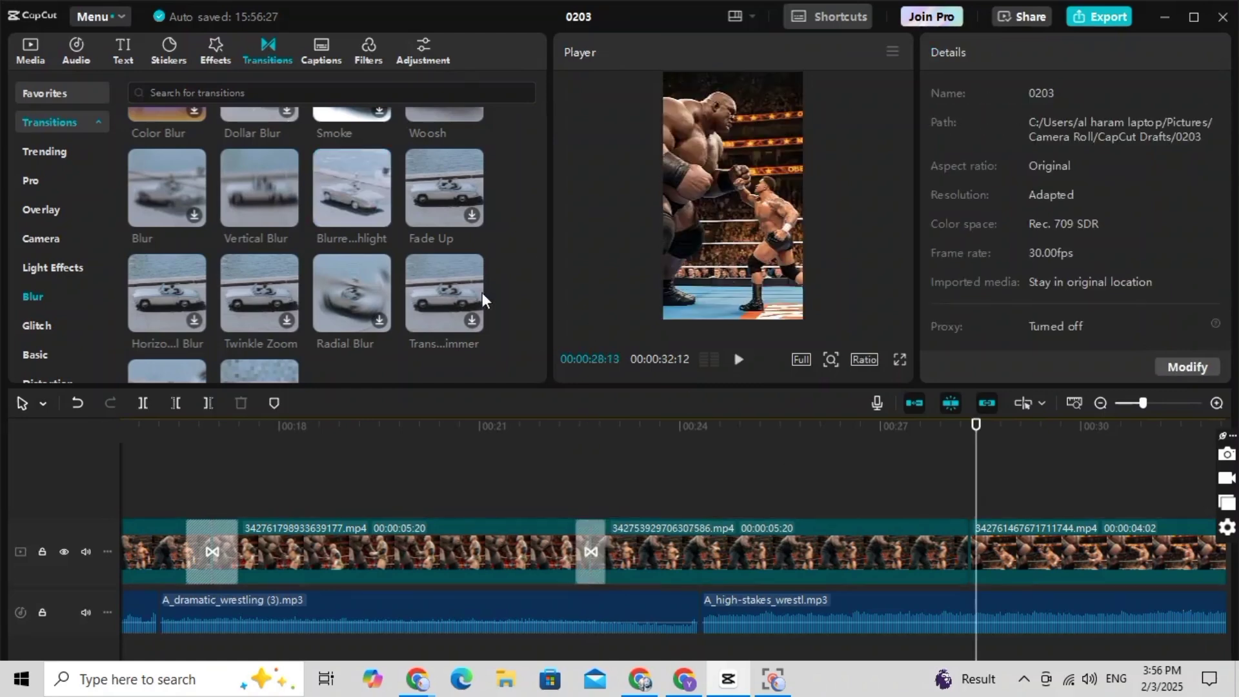
{"action": "left_click", "coordinate": [379, 217]}
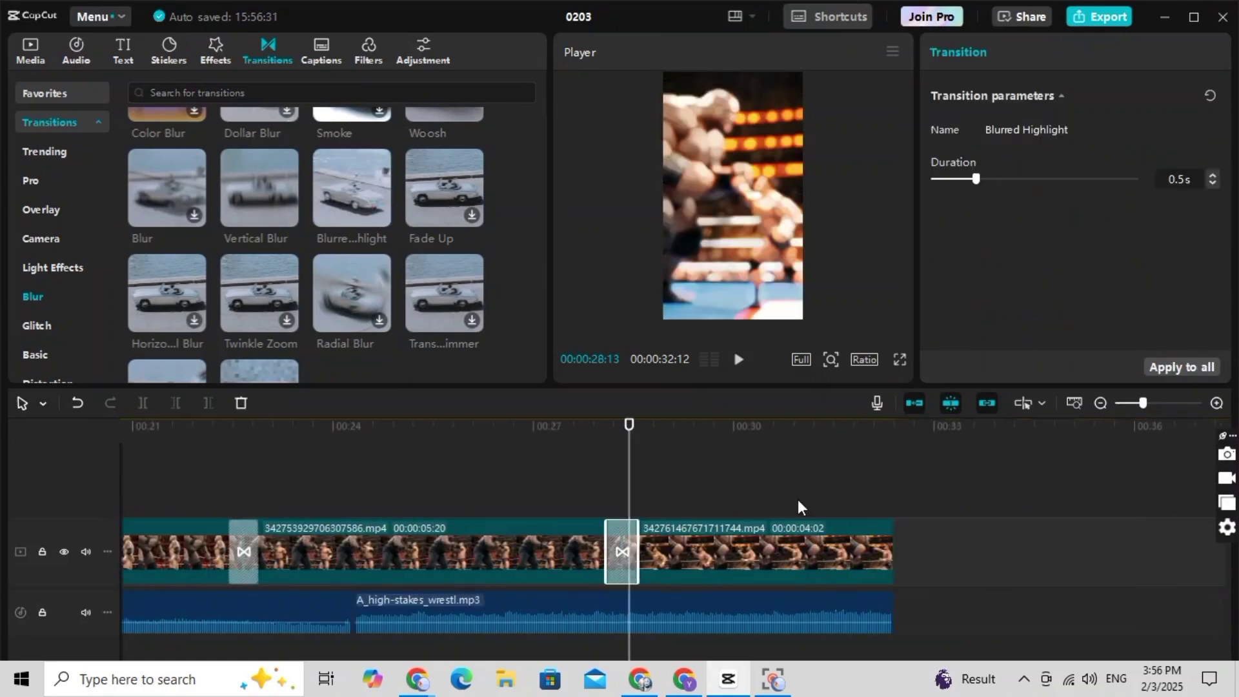
{"action": "scroll", "coordinate": [462, 484], "scroll_direction": "left", "scroll_amount": 10}
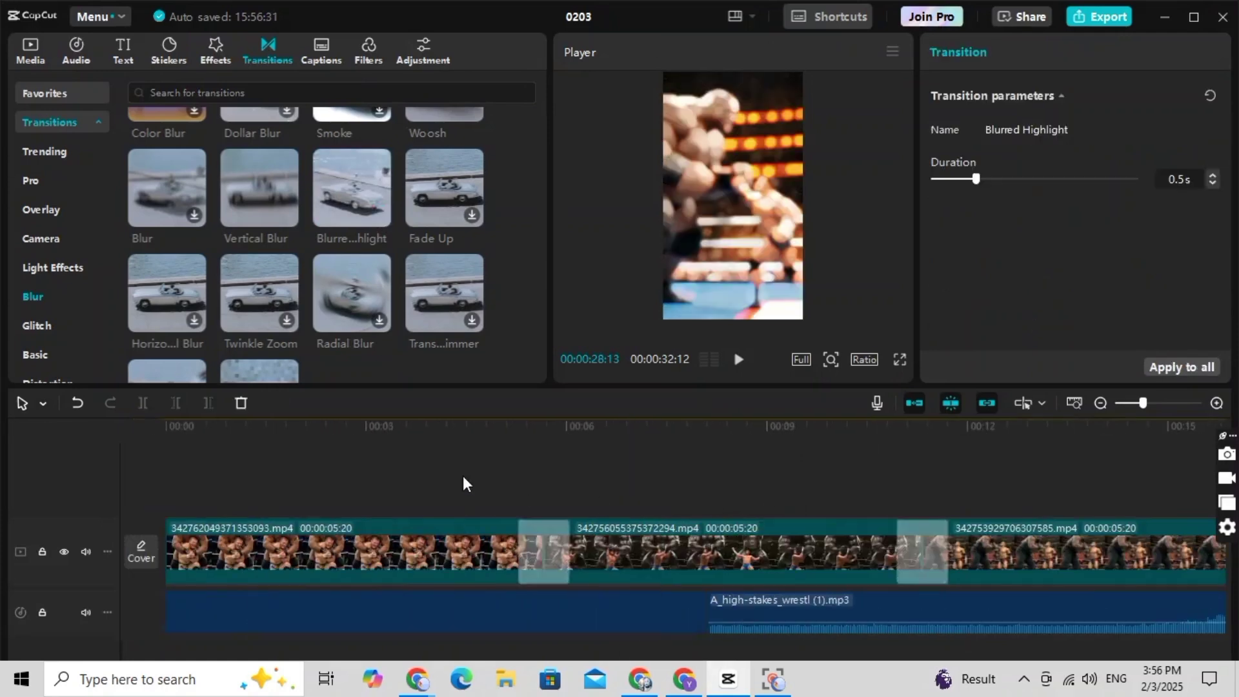
{"action": "left_click", "coordinate": [181, 464]}
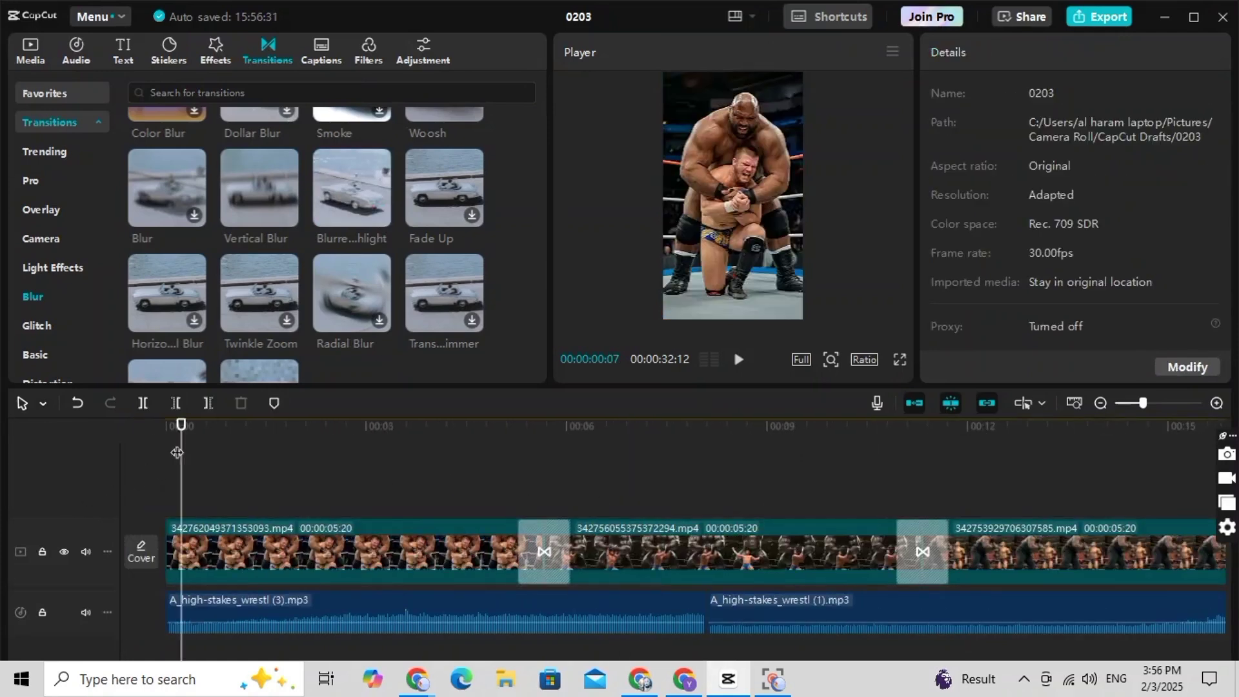
Step: Add the Vignette video effect and stretch it across the whole video
{"action": "left_click", "coordinate": [213, 52]}
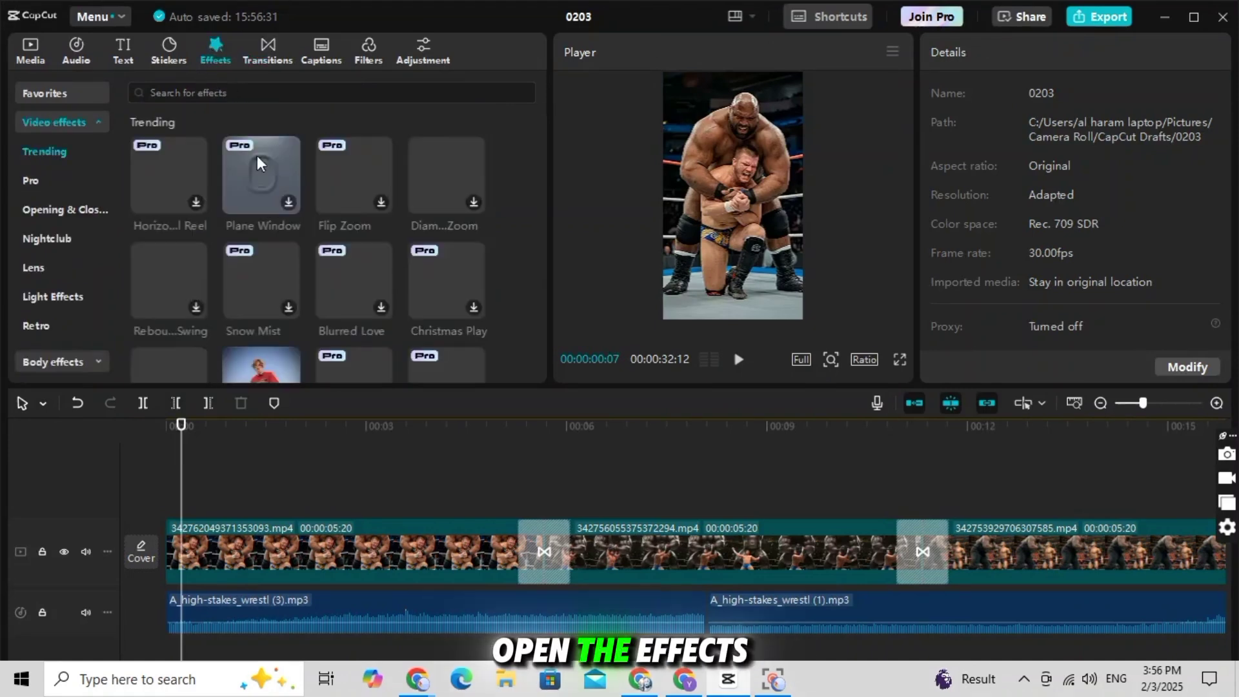
{"action": "scroll", "coordinate": [278, 294], "scroll_direction": "down", "scroll_amount": 3}
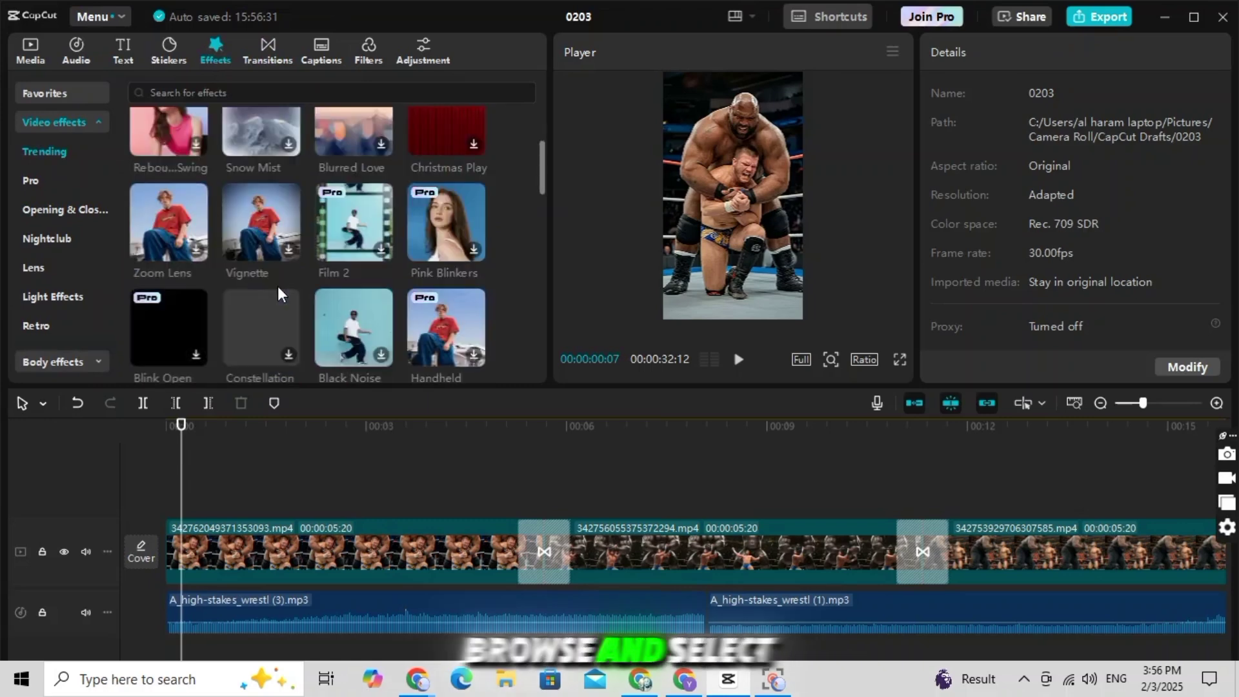
{"action": "left_click", "coordinate": [269, 227]}
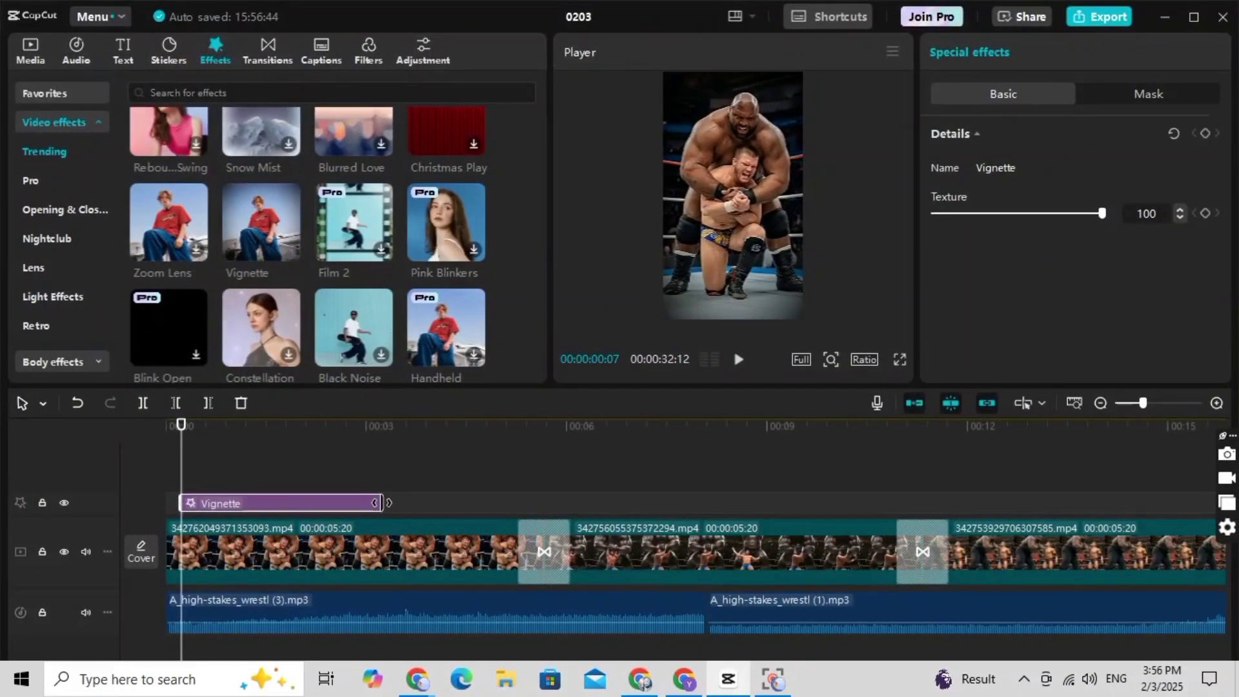
{"action": "left_click_drag", "start_coordinate": [324, 536], "coordinate": [626, 483]}
{"action": "left_click_drag", "start_coordinate": [534, 482], "coordinate": [533, 483]}
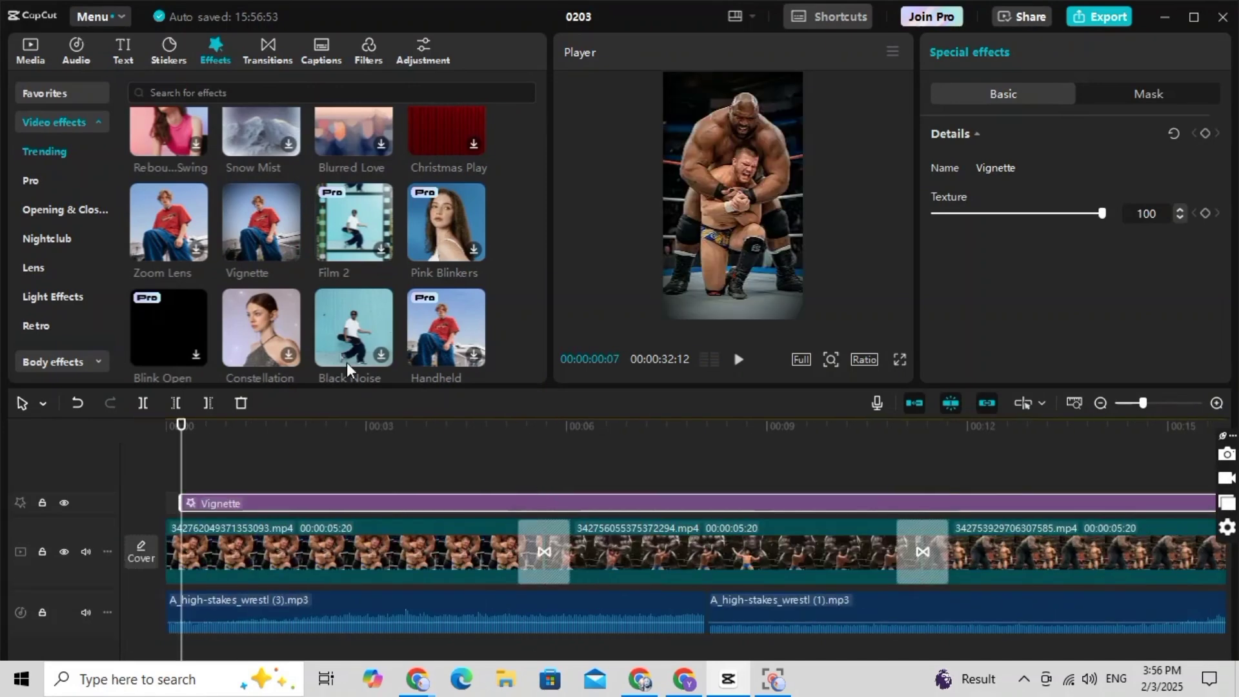
Step: Layer the Sunset 1 effect above Vignette and trim it to end with the video
{"action": "mouse_move", "coordinate": [274, 243]}
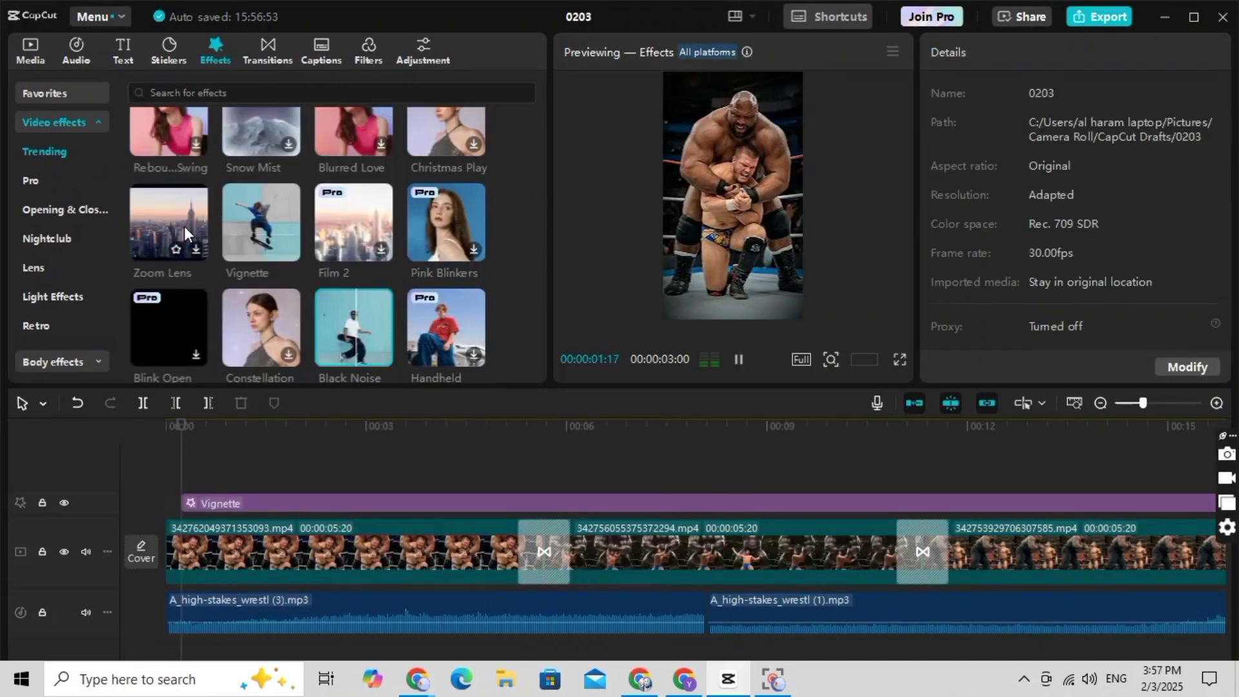
{"action": "scroll", "coordinate": [227, 204], "scroll_direction": "down", "scroll_amount": 4}
{"action": "scroll", "coordinate": [255, 270], "scroll_direction": "up", "scroll_amount": 1}
{"action": "scroll", "coordinate": [256, 241], "scroll_direction": "down", "scroll_amount": 1}
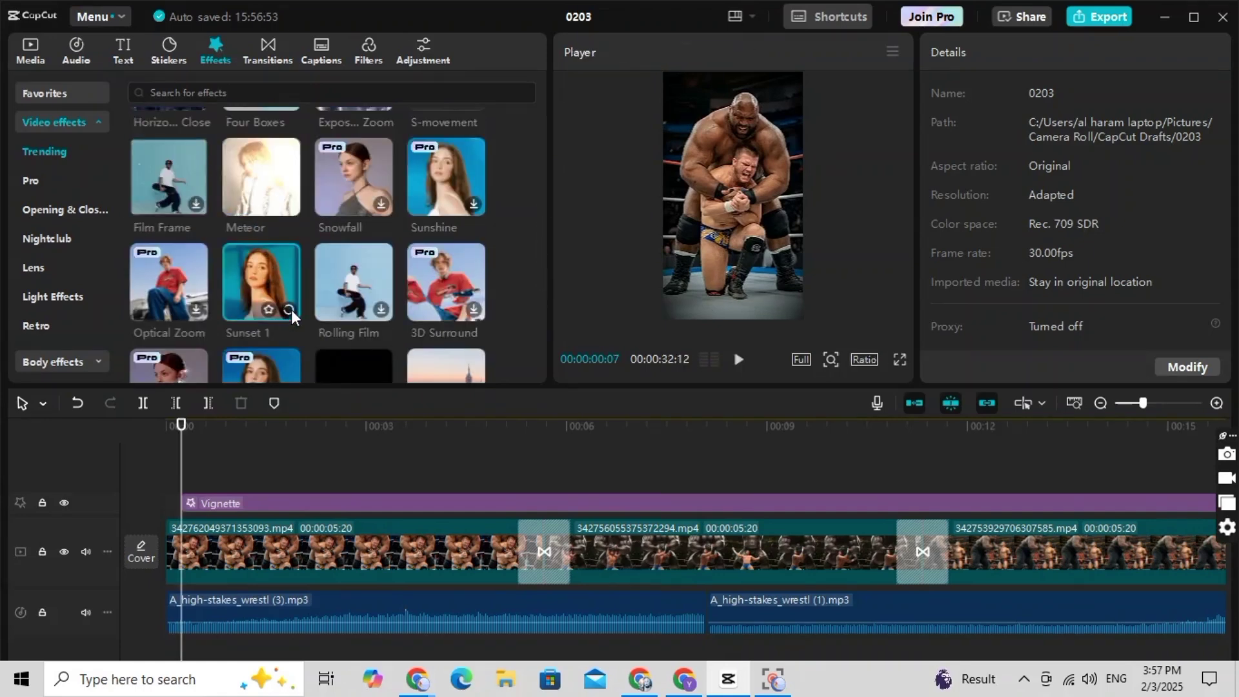
{"action": "left_click_drag", "start_coordinate": [292, 315], "coordinate": [945, 498]}
{"action": "left_click_drag", "start_coordinate": [848, 592], "coordinate": [704, 554]}
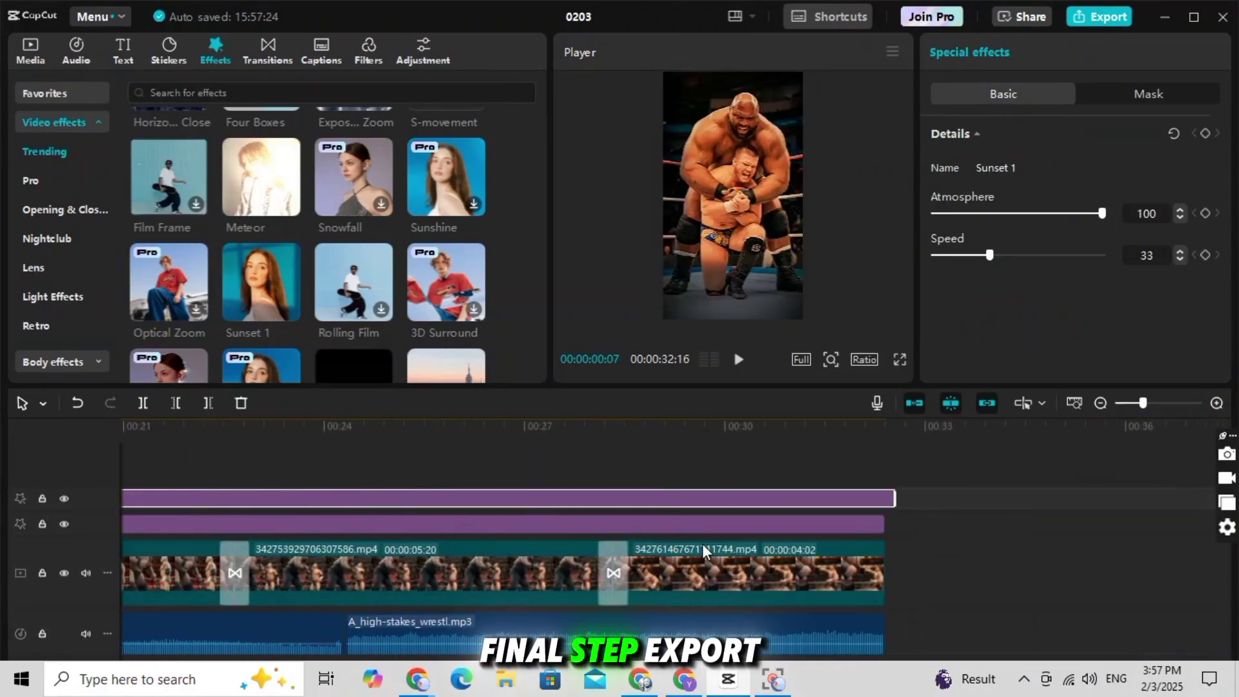
Step: Export the 33-second video as a 1080P mp4 using the default export settings
{"action": "left_click", "coordinate": [1095, 24]}
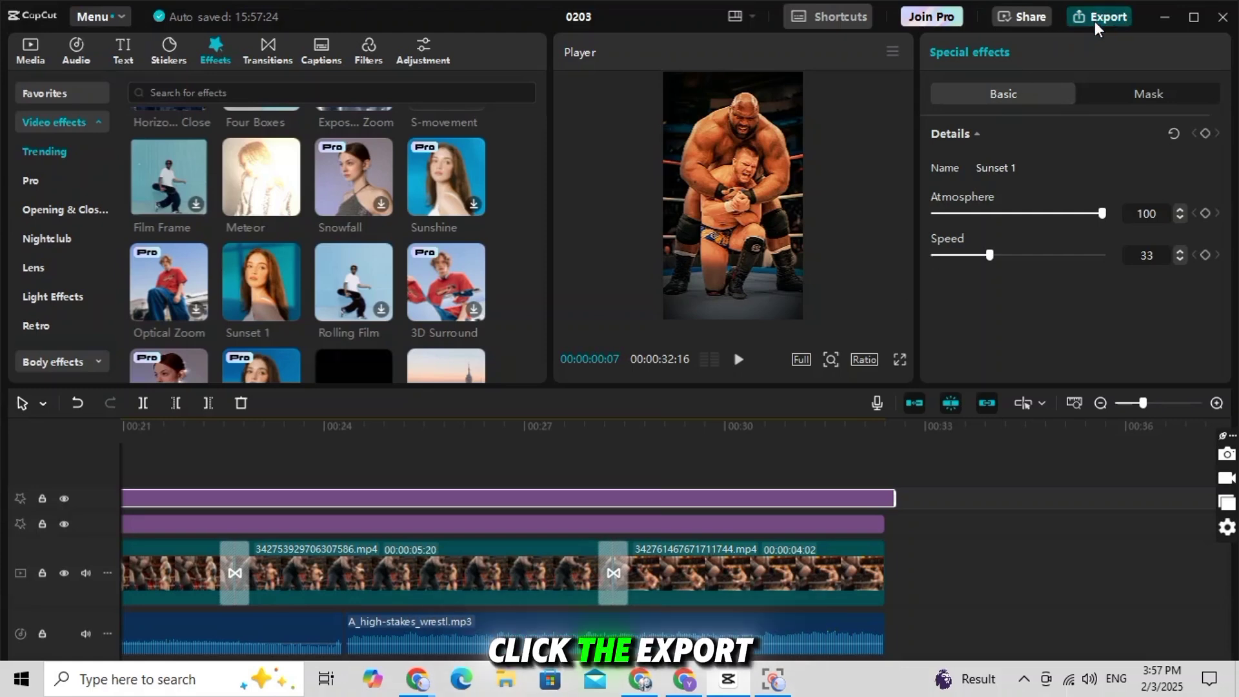
{"action": "left_click", "coordinate": [794, 625]}
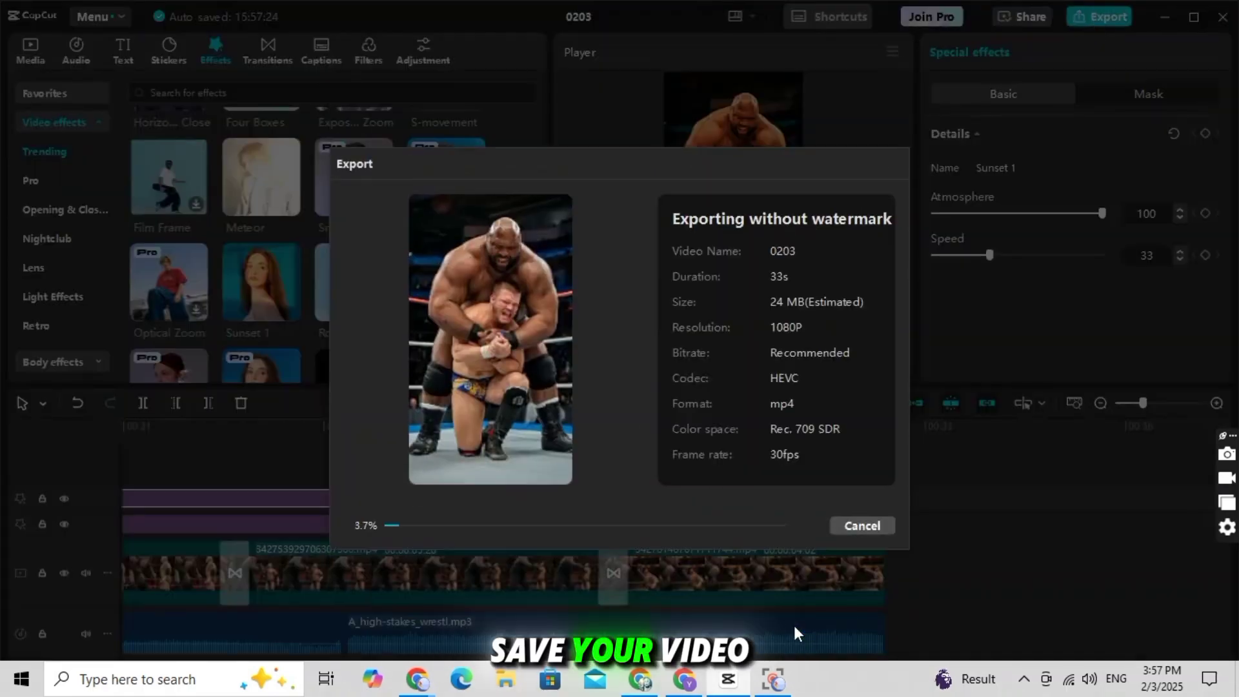